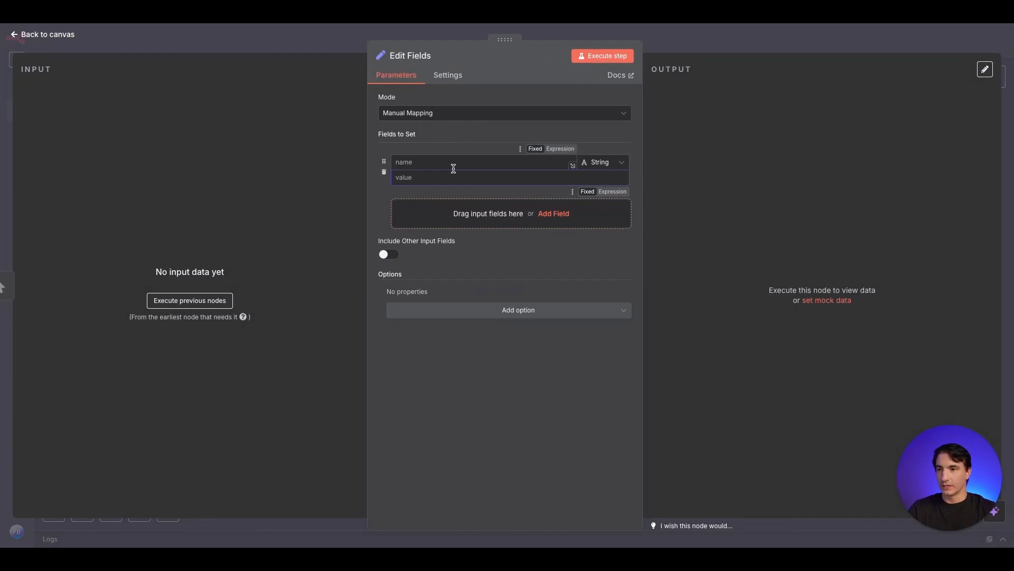
Name the new string field in the Edit Fields node "File Name" and start editing its value
text(File Name)
click(468, 178)
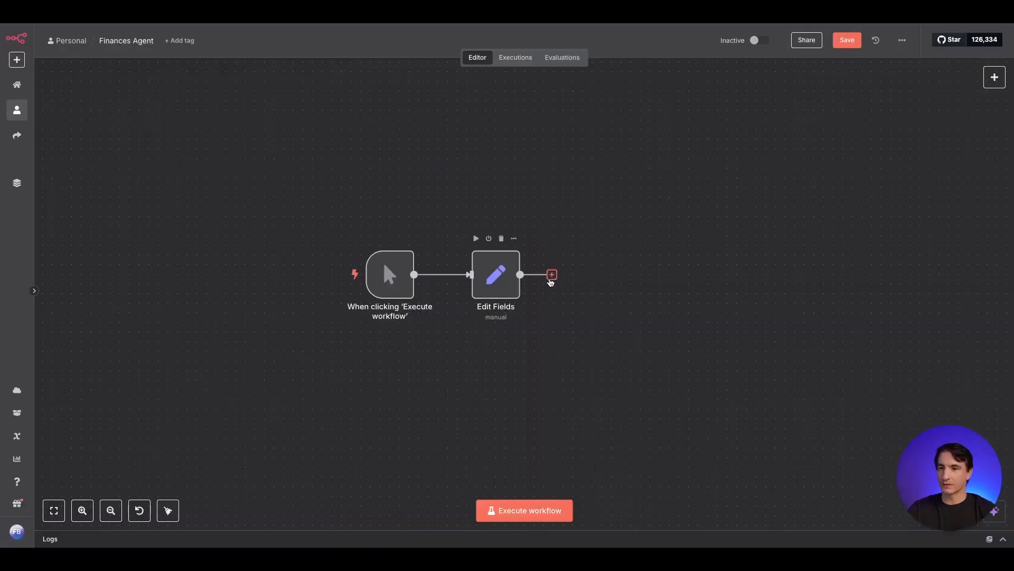
Add a Google Drive node with the Download file action after Edit Fields
click(552, 274)
text(google drive)
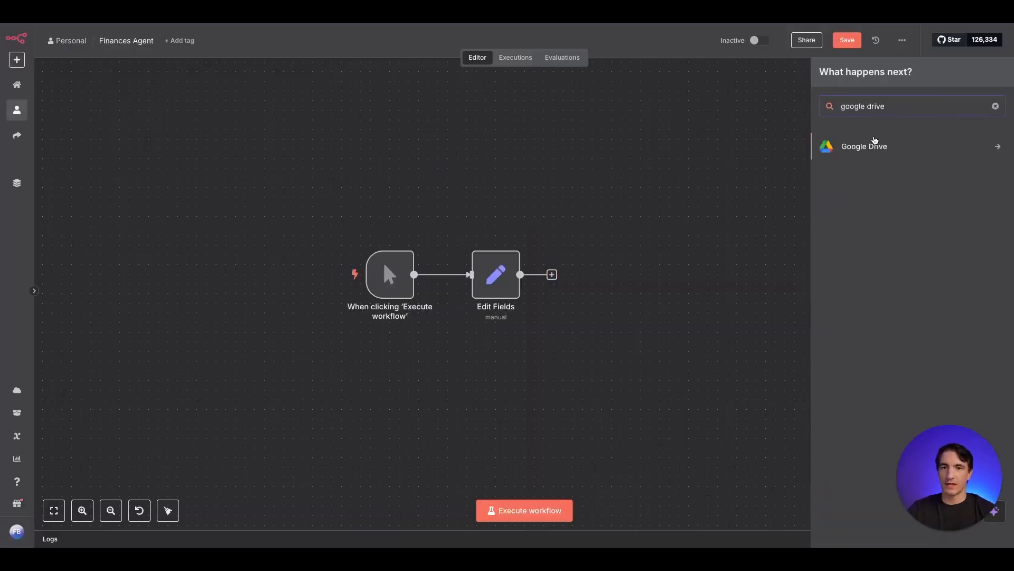
click(875, 142)
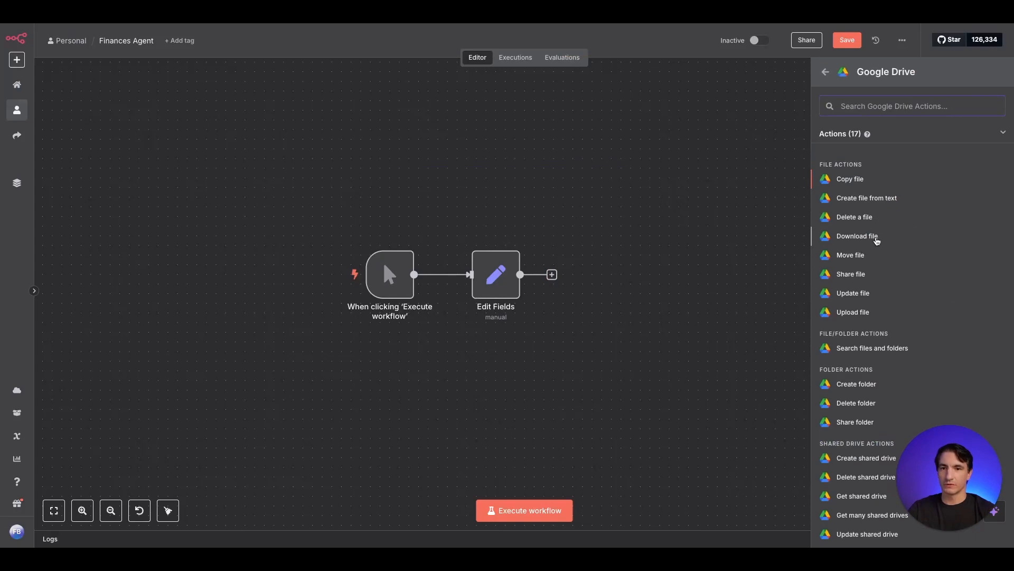
click(857, 237)
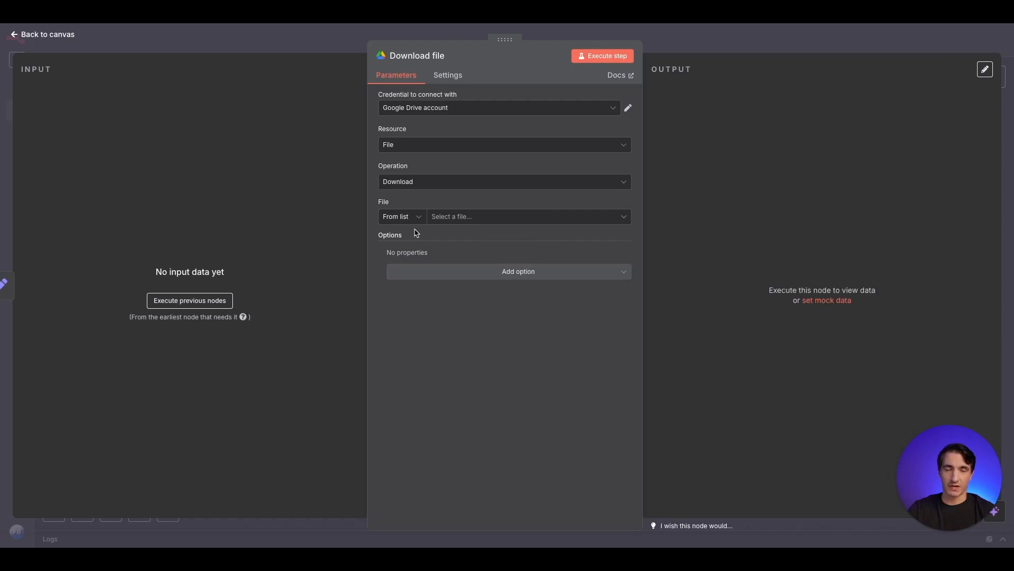
Have the Download file node pick its file by URL, paste the copied Google Drive sharing link, and return to the canvas
click(404, 216)
click(406, 263)
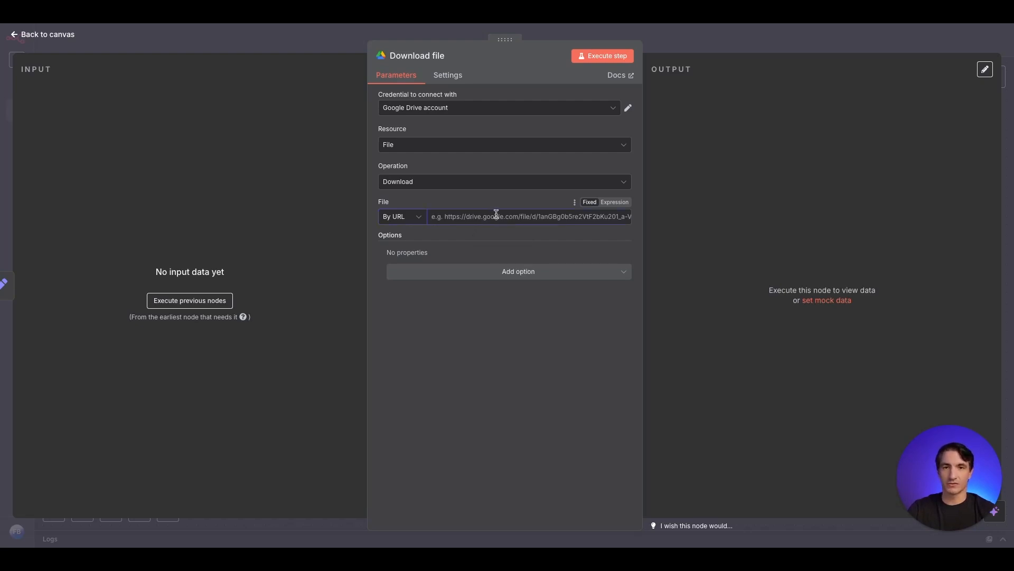
key(ctrl+v)
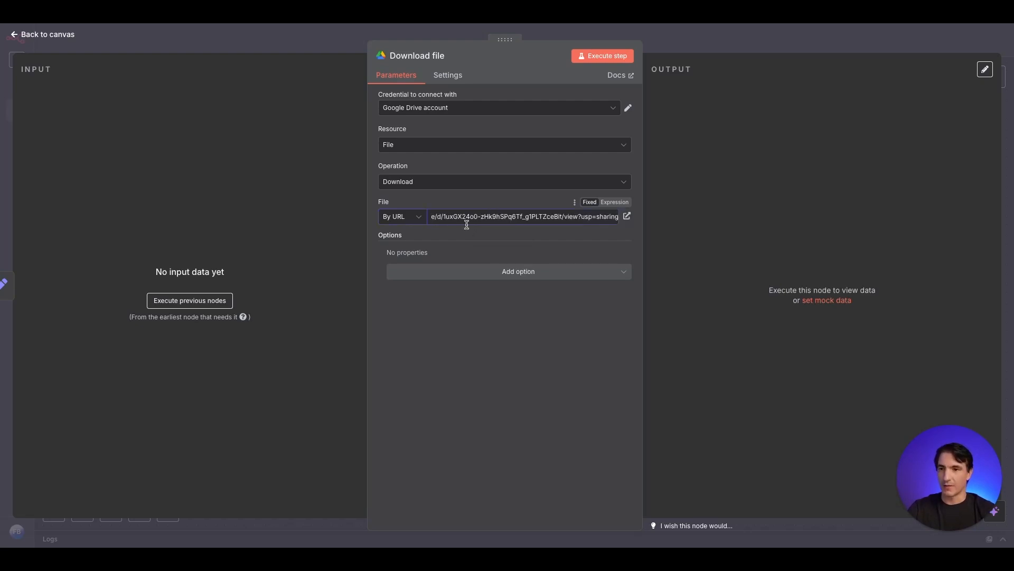
click(299, 42)
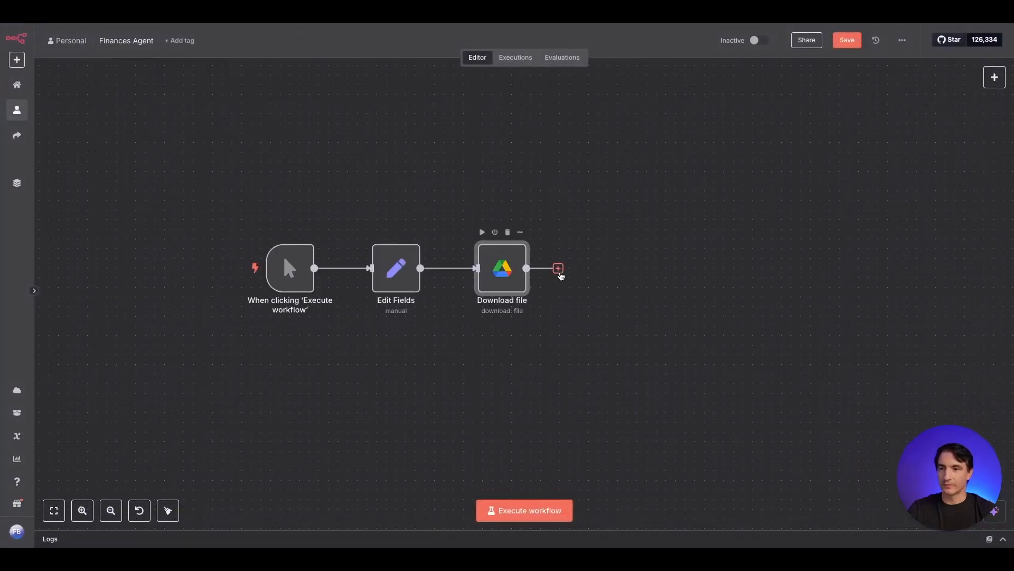
Add a Pinecone Vector Store node with the "Add documents to vector store" action after Download file
click(558, 268)
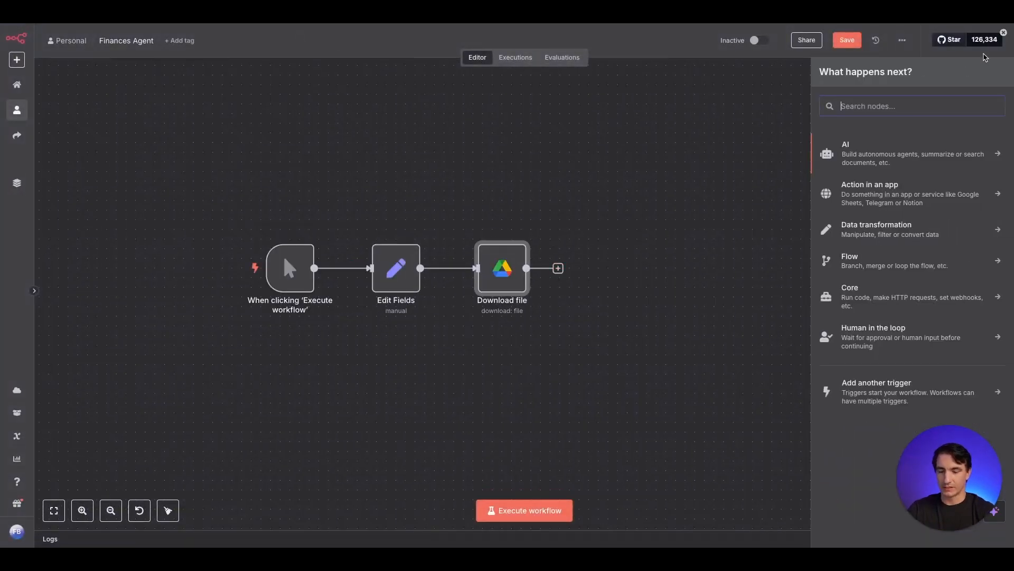
text(pine)
click(885, 148)
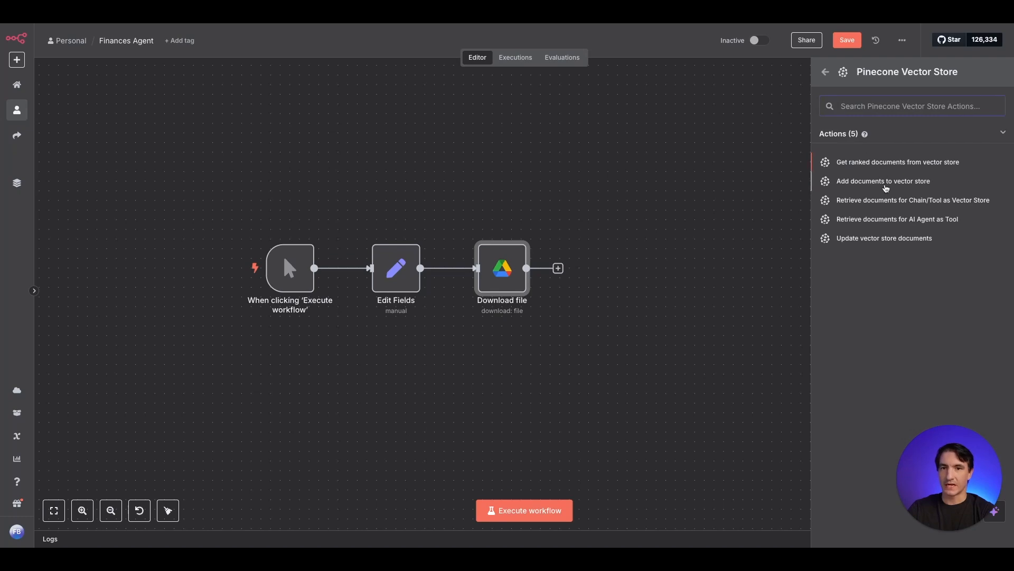
click(892, 182)
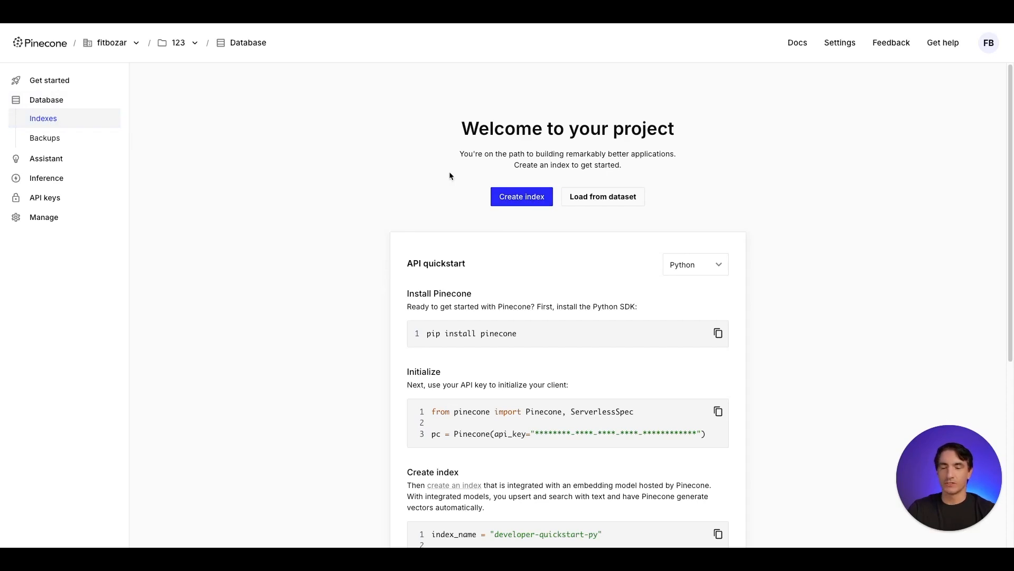
In the Pinecone console, start a new index and name it "testindex"
click(515, 200)
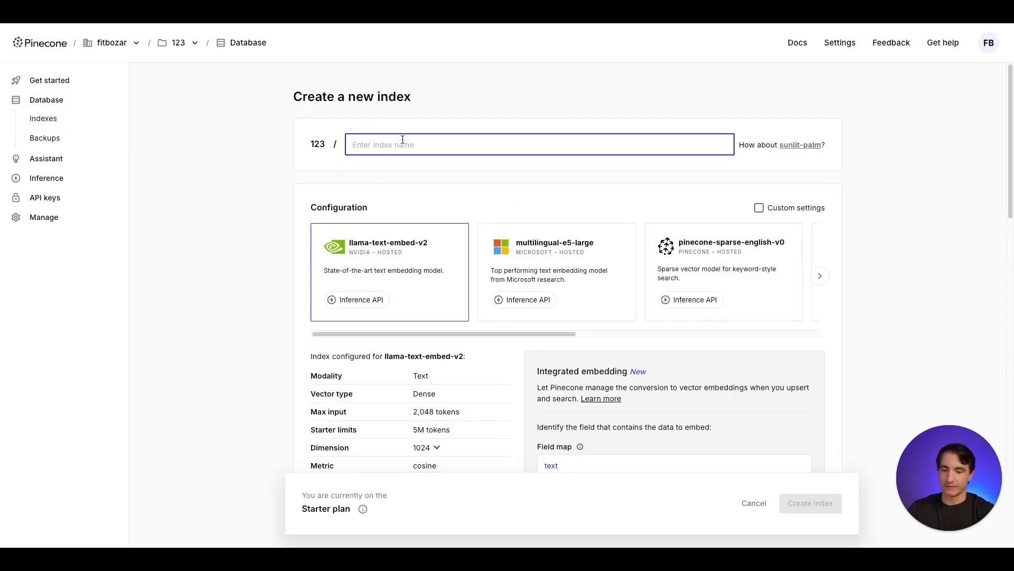
text(test)
key(BackSpace)
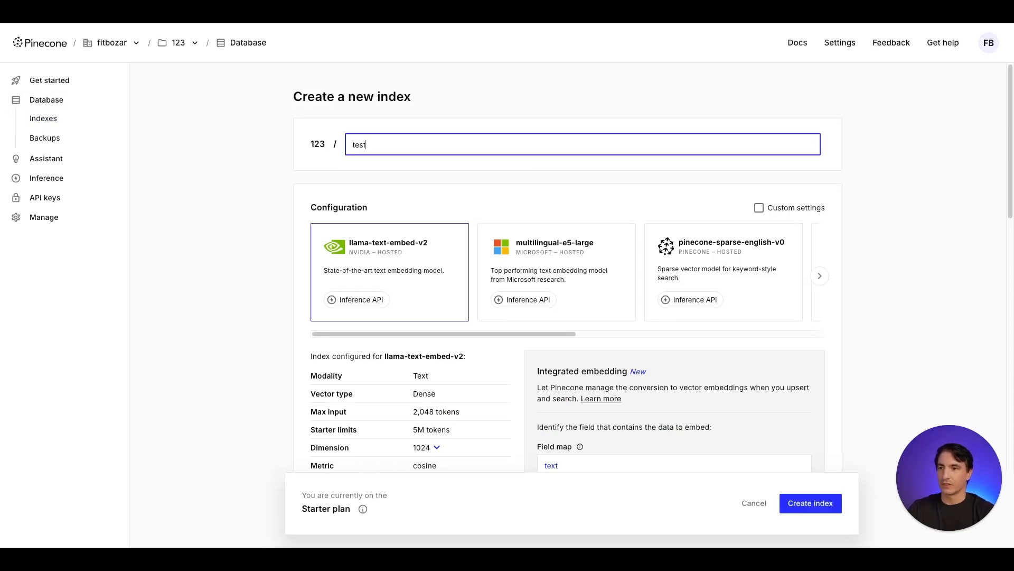
text(index)
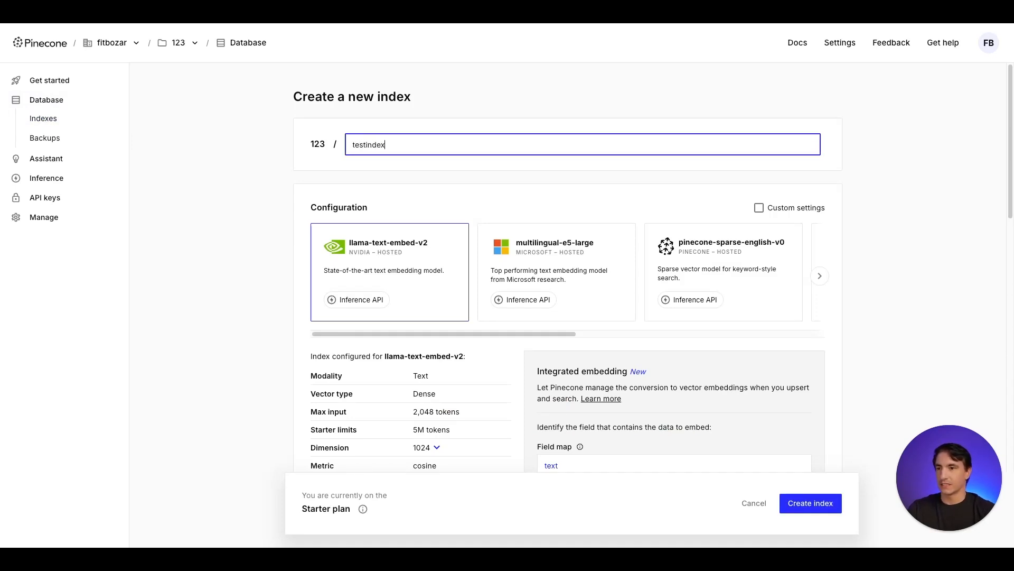
Configure the index for OpenAI's text-embedding-3-small model with a dimension of 1536
drag(490, 334, 658, 328)
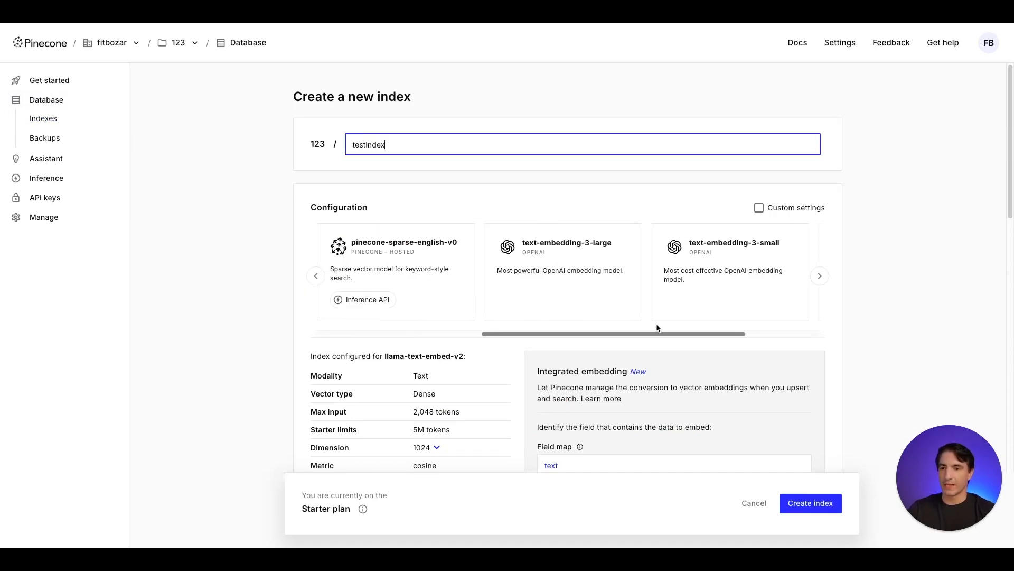
click(721, 260)
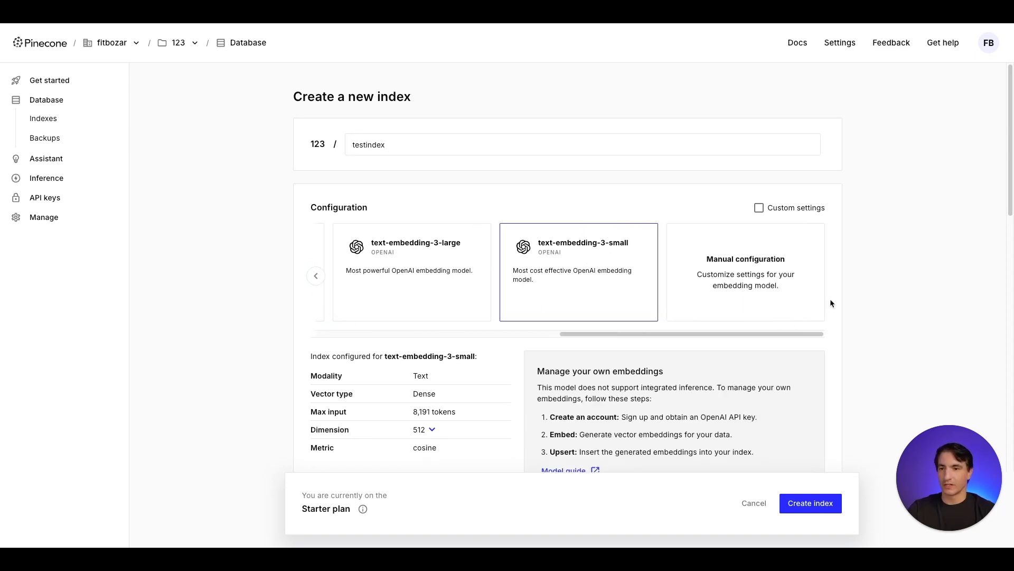
scroll(854, 292, down, 1)
click(433, 370)
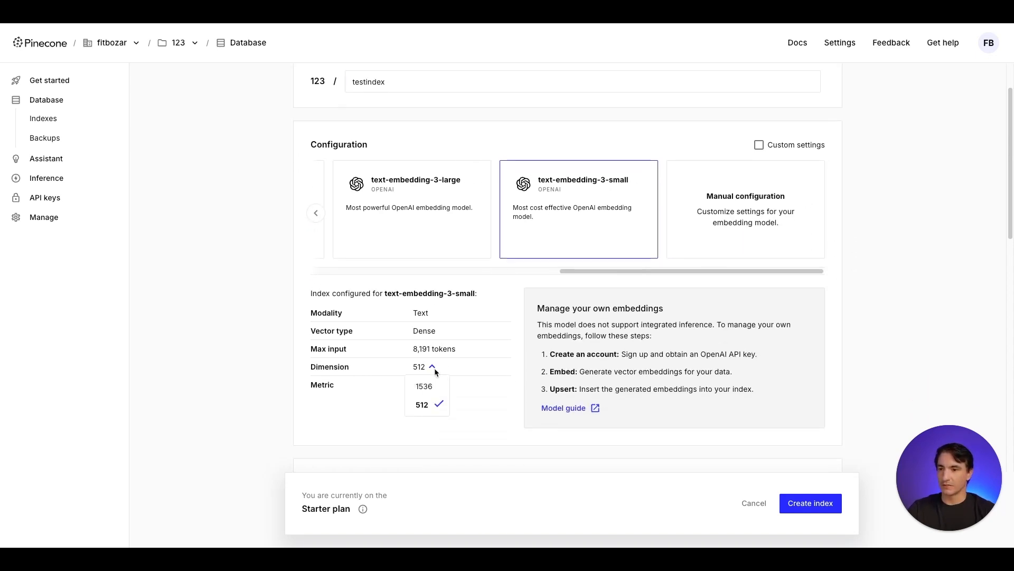
click(430, 386)
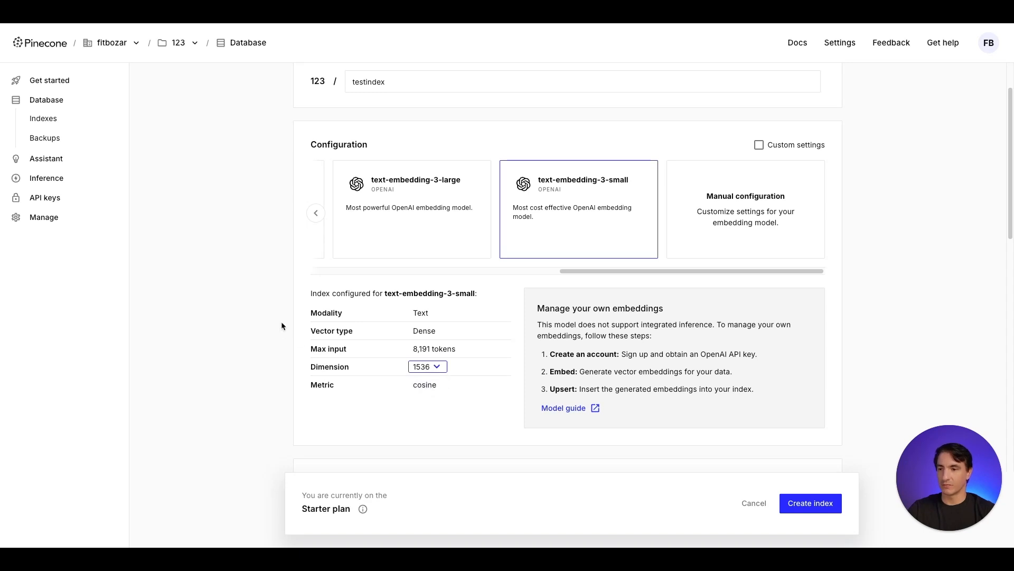
Review the remaining capacity, cloud provider and region settings, keep their defaults, and create the index
scroll(287, 312, down, 5)
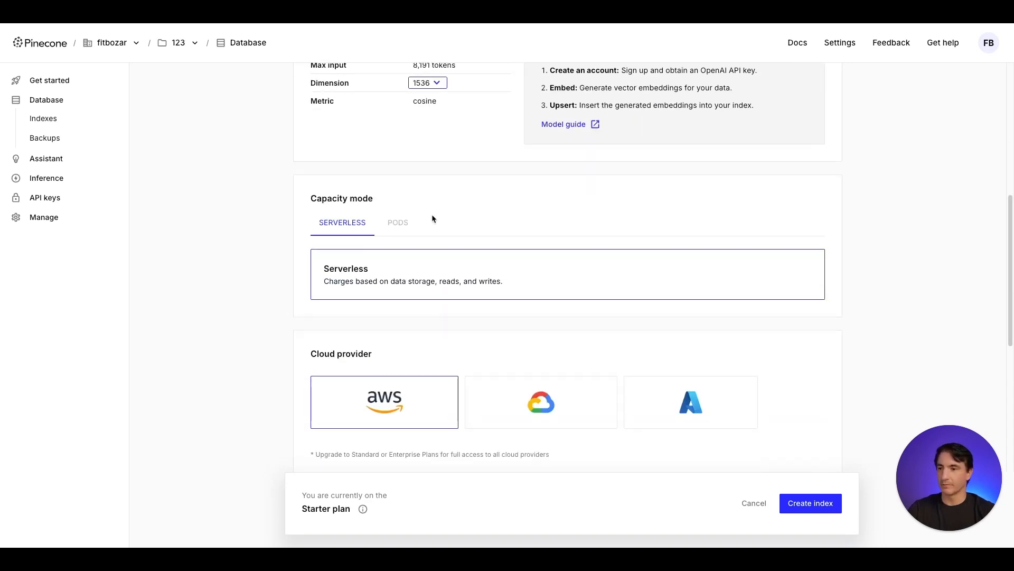
scroll(457, 370, down, 6)
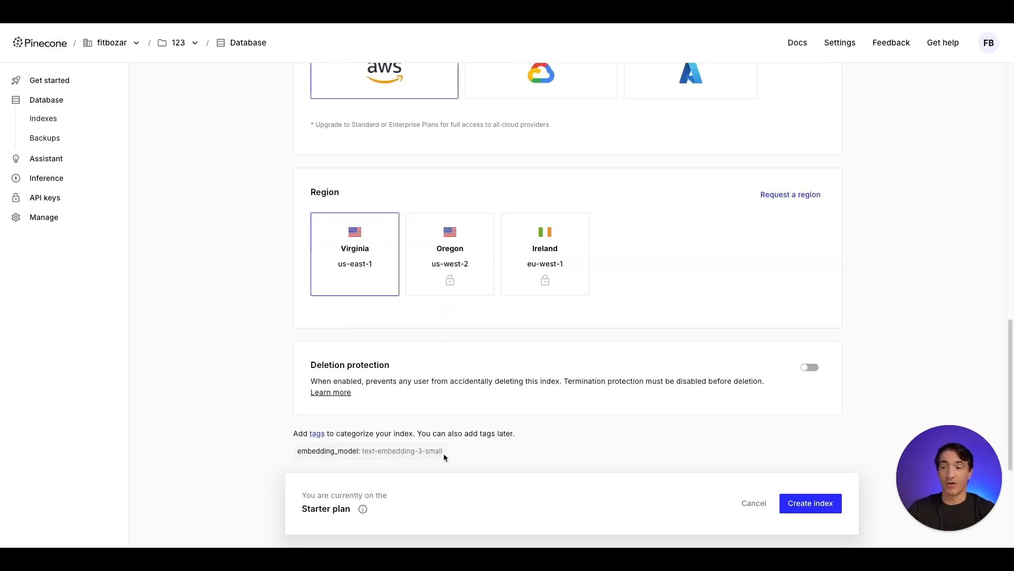
click(804, 507)
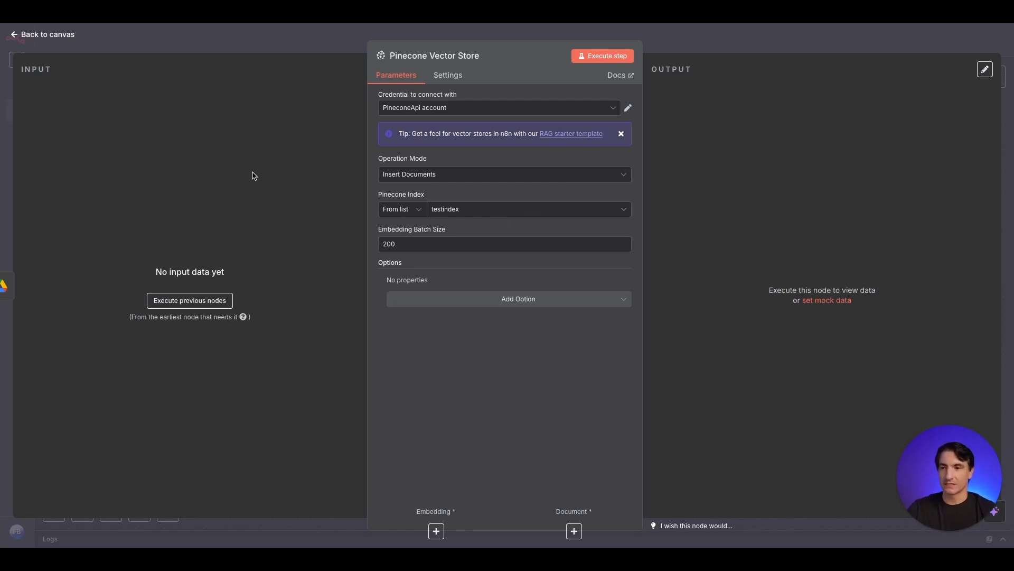
Back in n8n, attach an Embeddings OpenAI node to the Pinecone Vector Store and place it below the Download file node
click(320, 39)
click(608, 323)
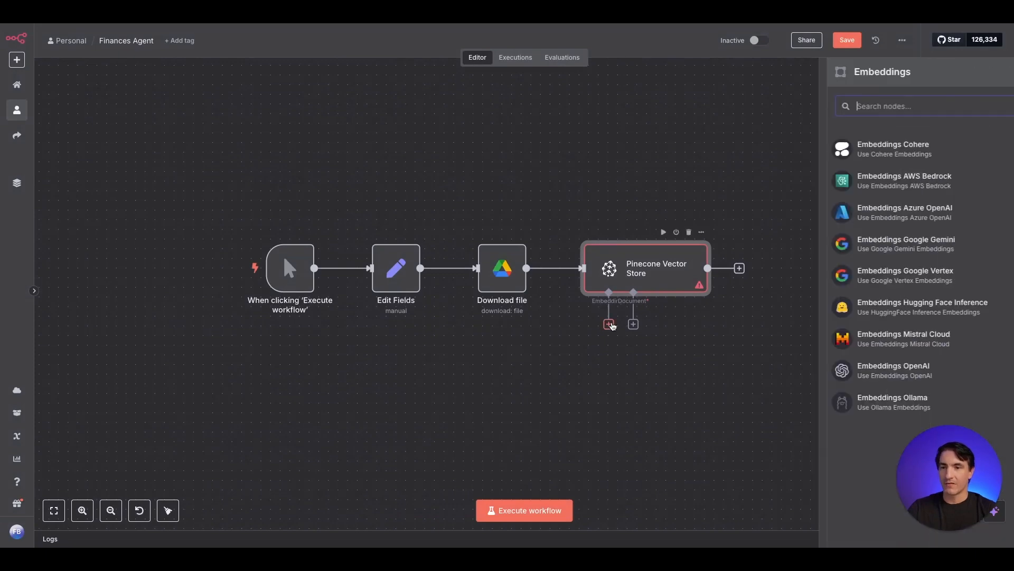
text(open)
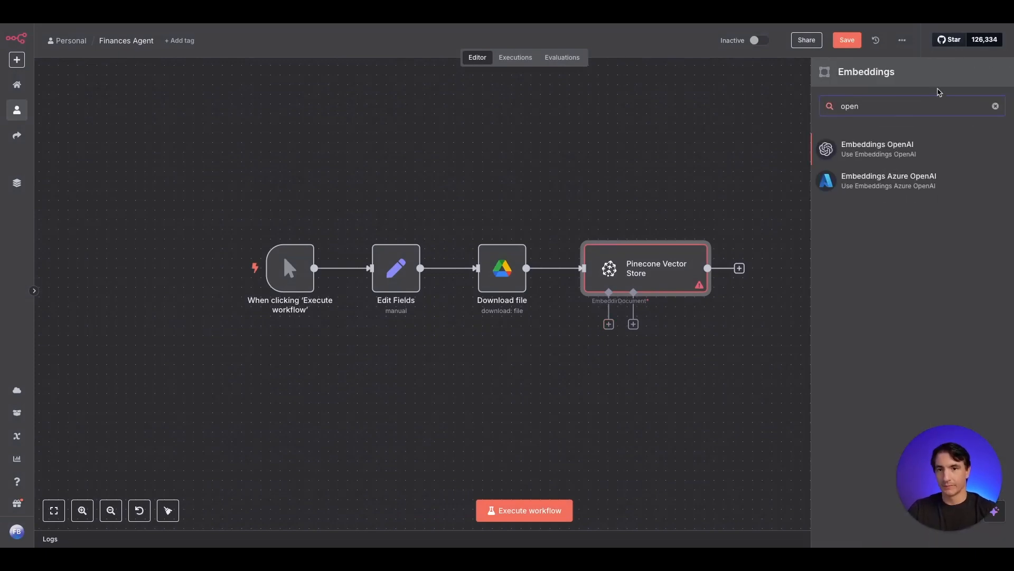
click(915, 144)
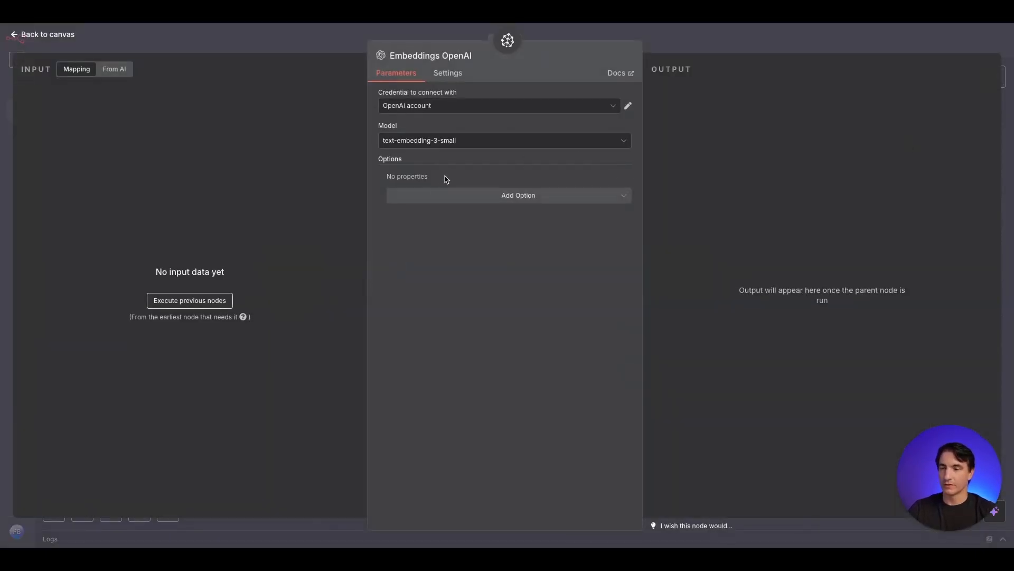
click(295, 41)
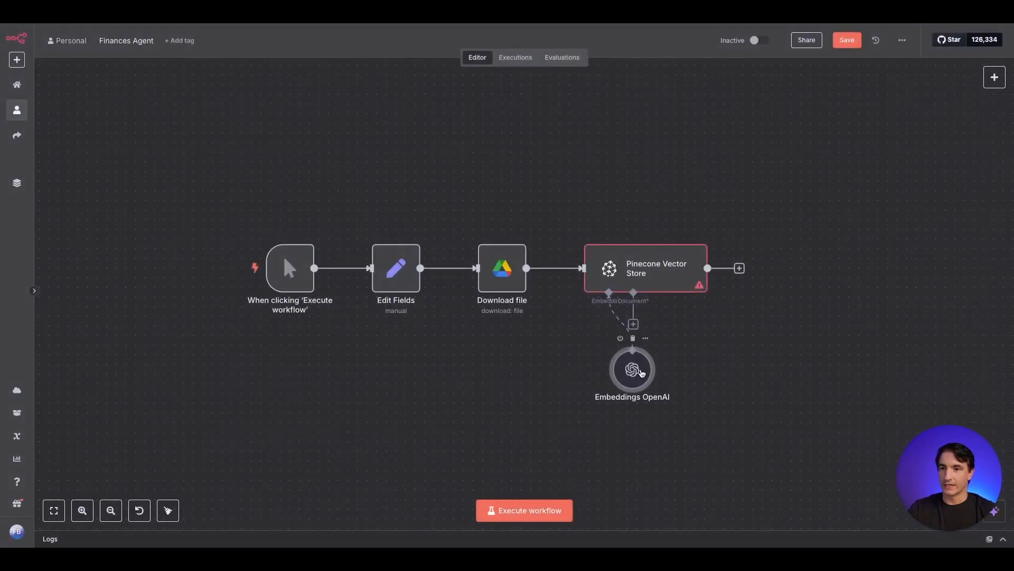
drag(460, 389, 537, 400)
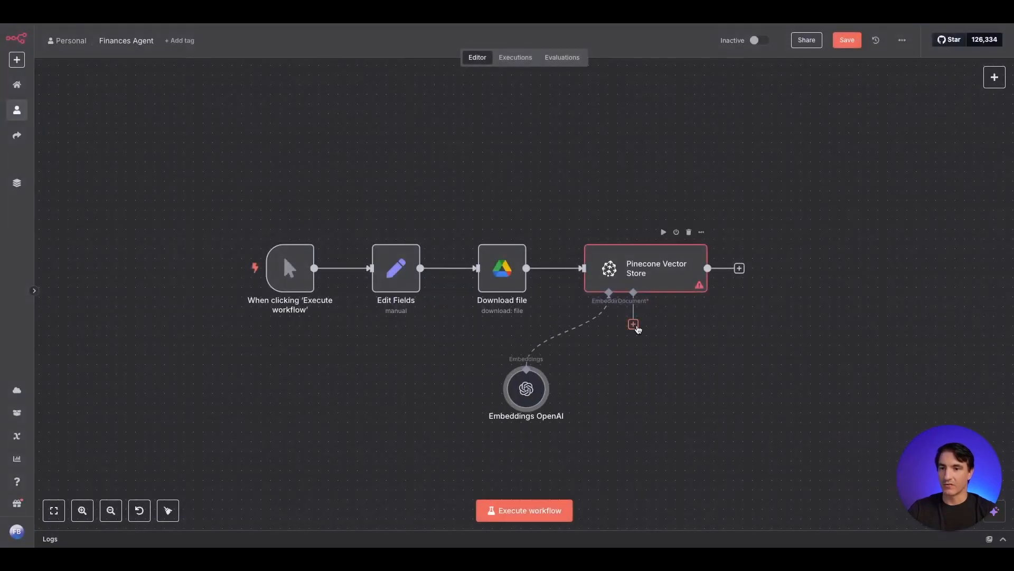
Attach a Default Data Loader to the vector store's Document input, with Binary data type and Custom text splitting
click(635, 326)
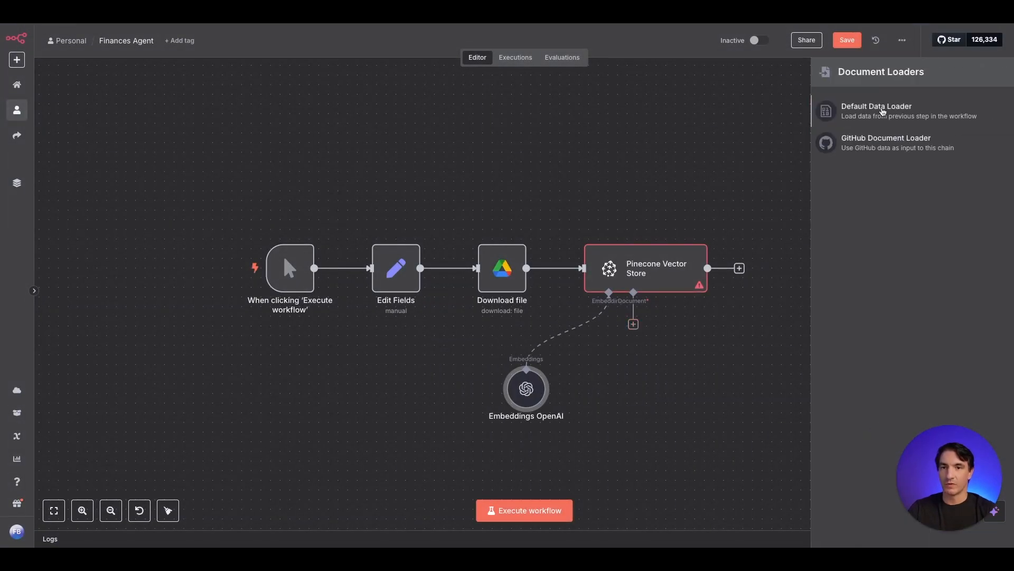
click(869, 120)
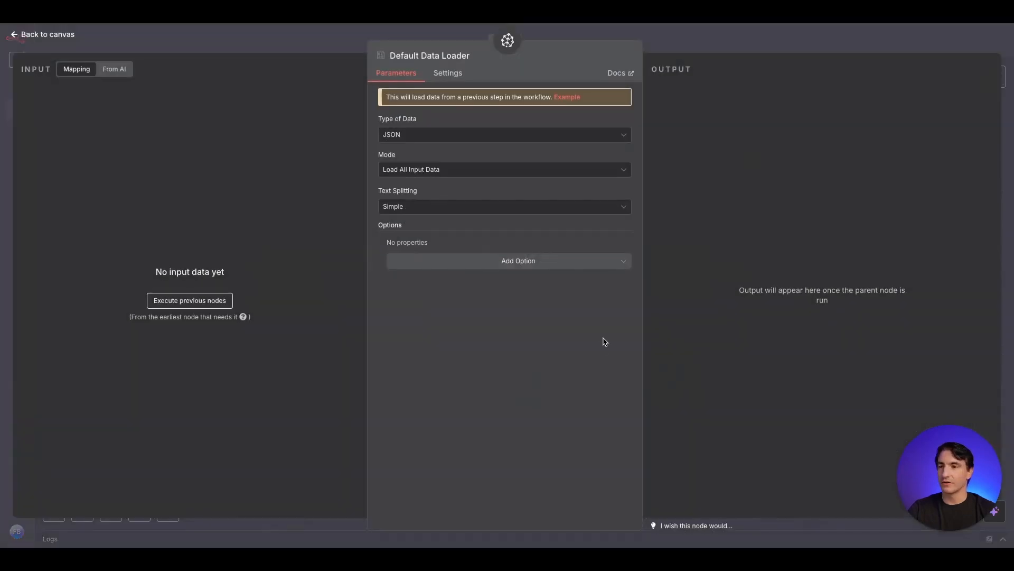
click(428, 142)
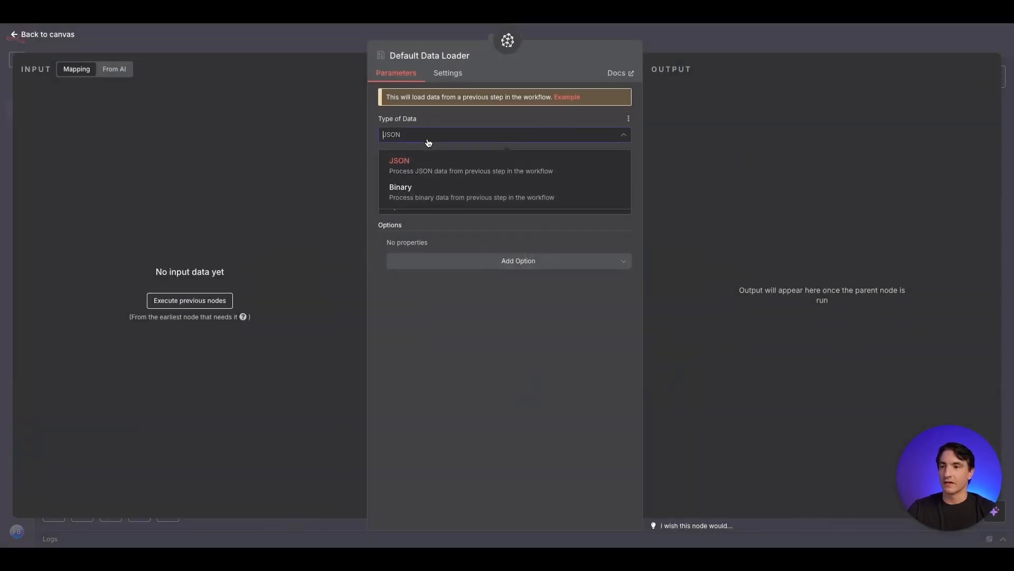
click(435, 198)
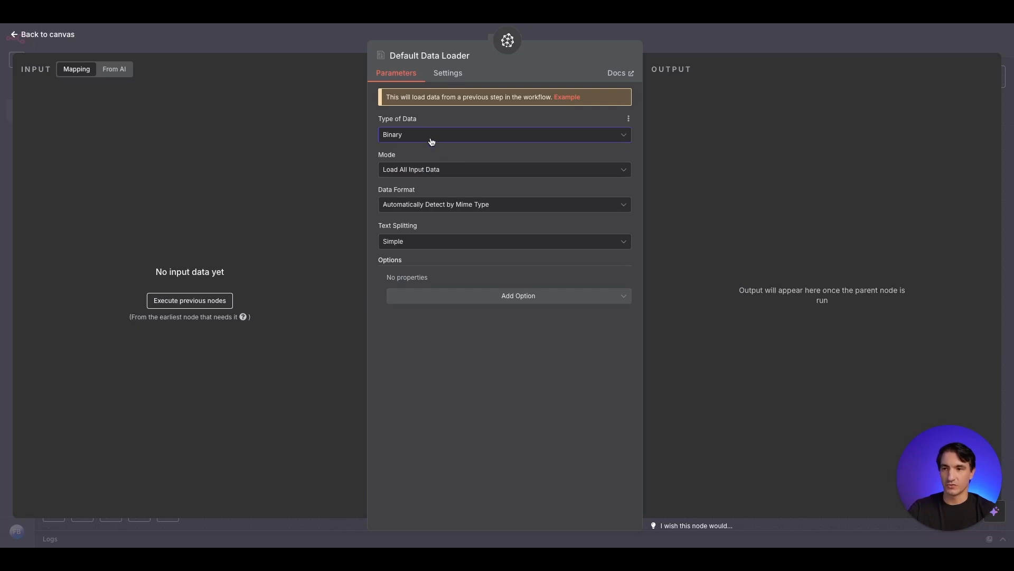
click(429, 244)
click(419, 299)
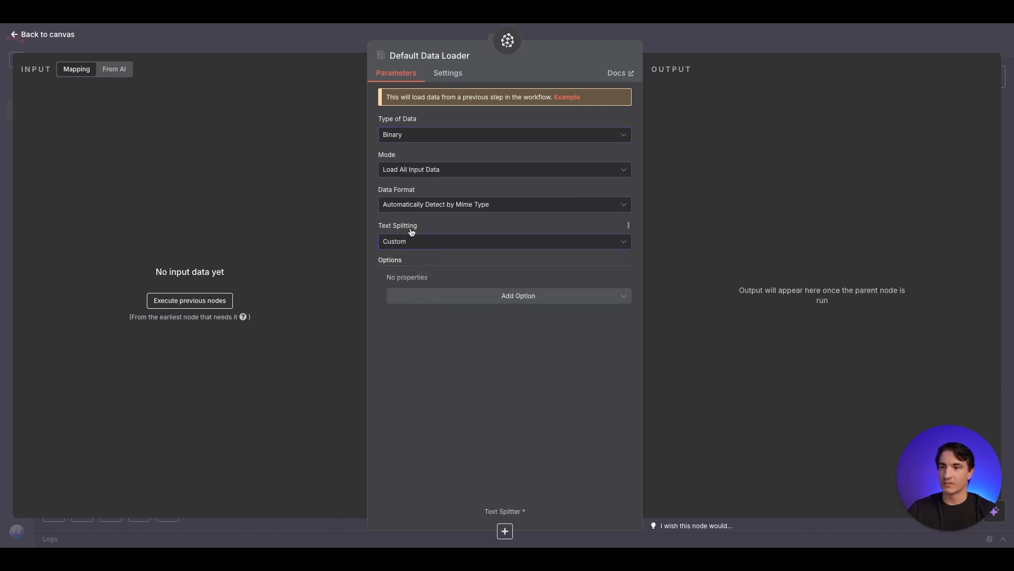
click(335, 43)
Attach a Recursive Character Text Splitter to the Default Data Loader
drag(772, 432, 711, 240)
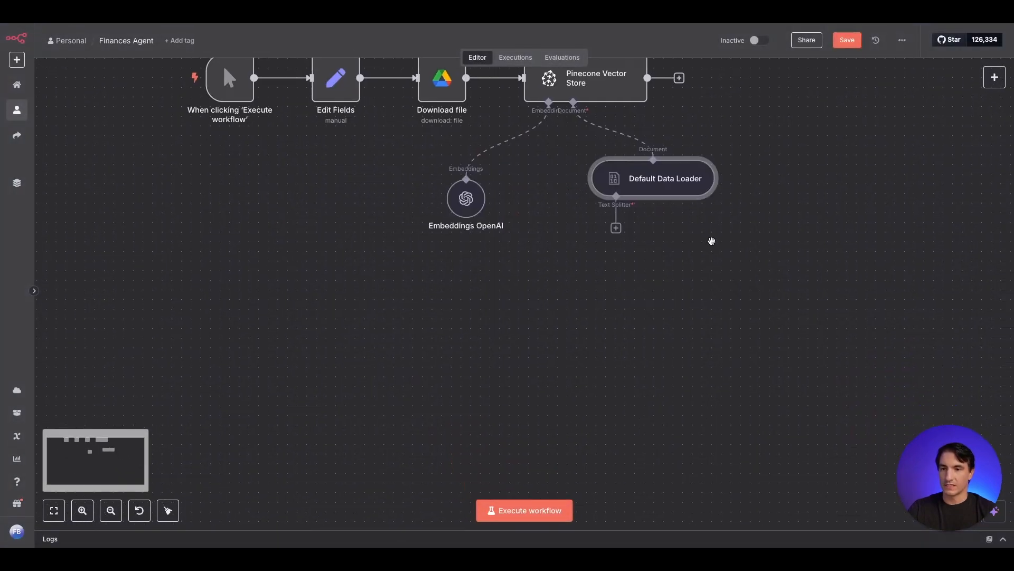
click(616, 228)
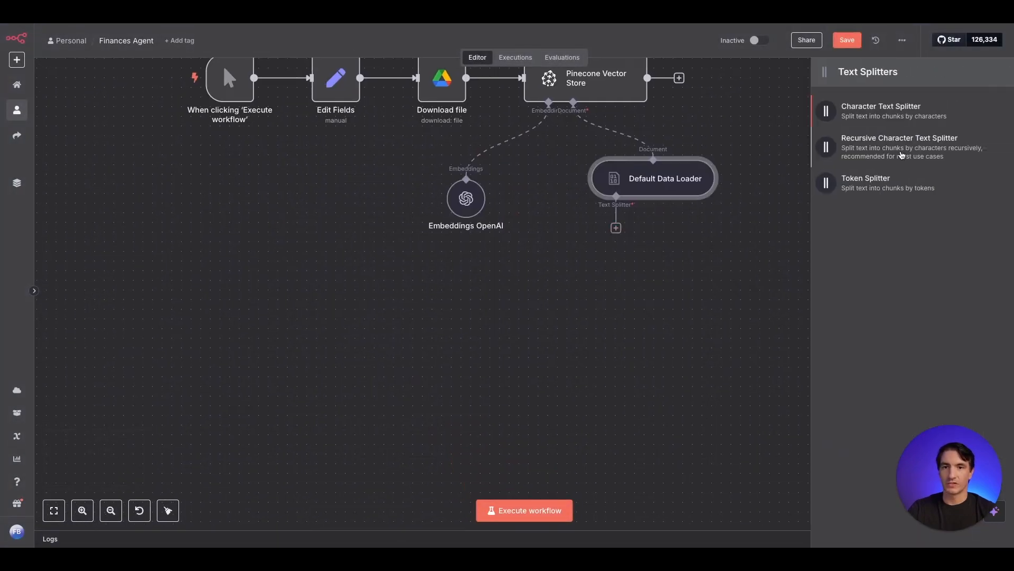
click(901, 152)
Set the text splitter's chunk overlap to 100 and return to the canvas
double_click(423, 114)
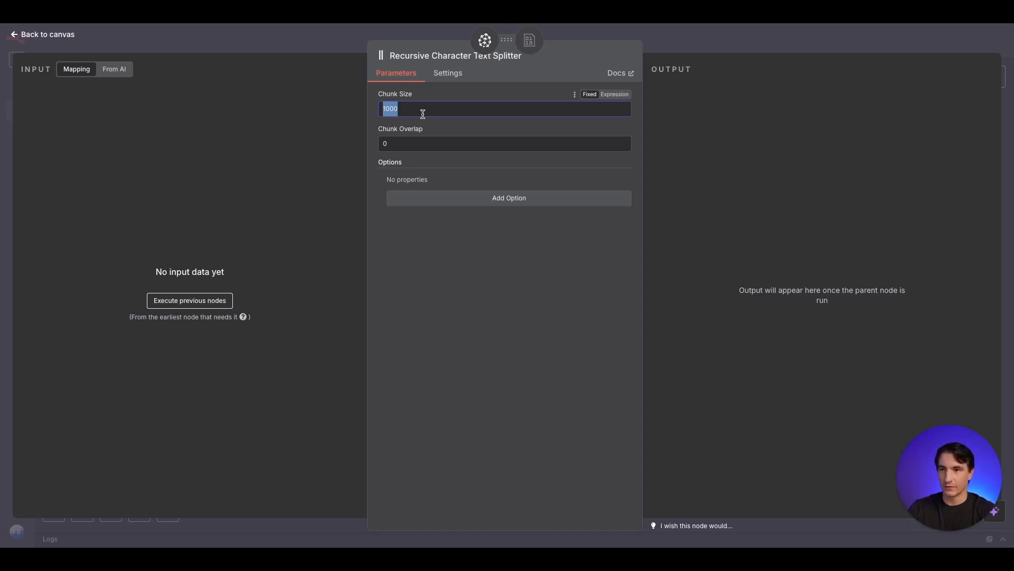
click(392, 143)
key(BackSpace)
text(100)
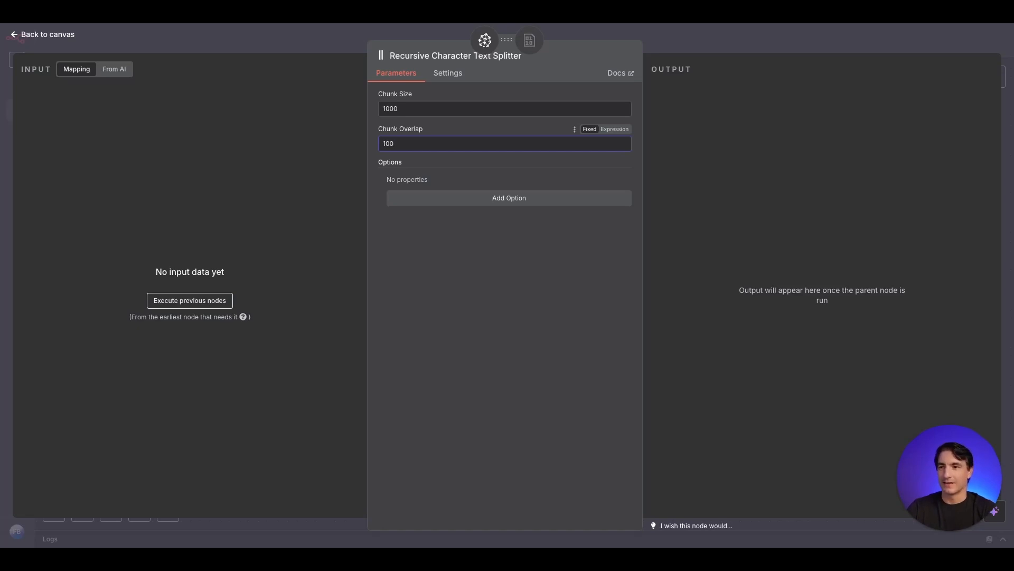
click(226, 42)
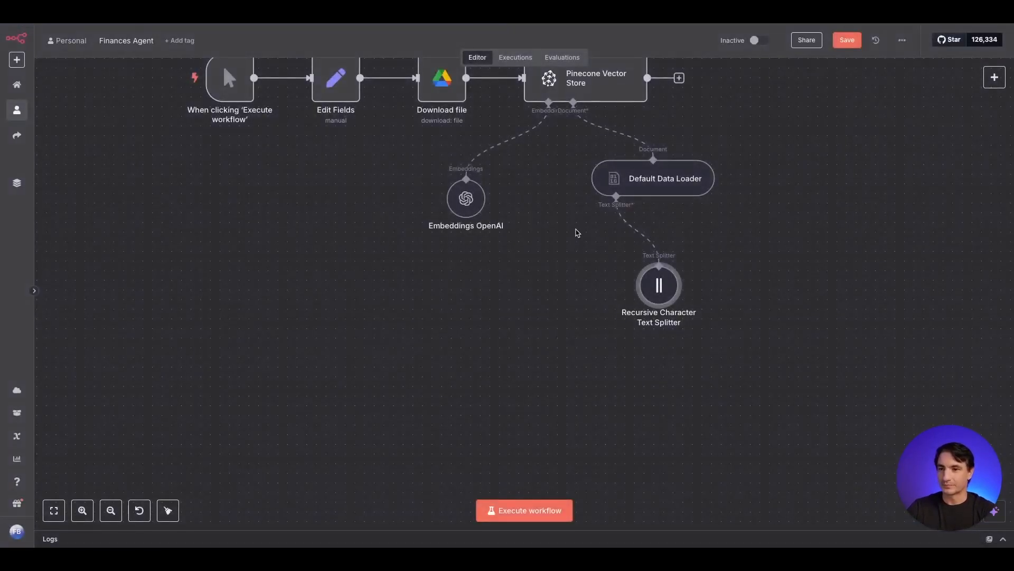
Add a Question and Answer Chain node to the canvas and place it in line with the Pinecone Vector Store, beyond its output
mouse_move(132, 199)
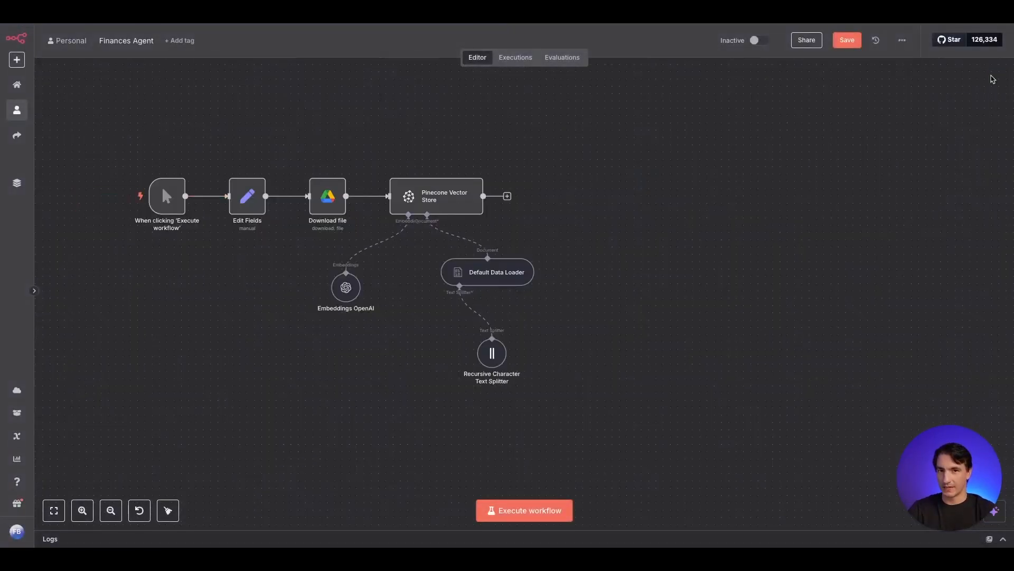
click(993, 79)
text(question)
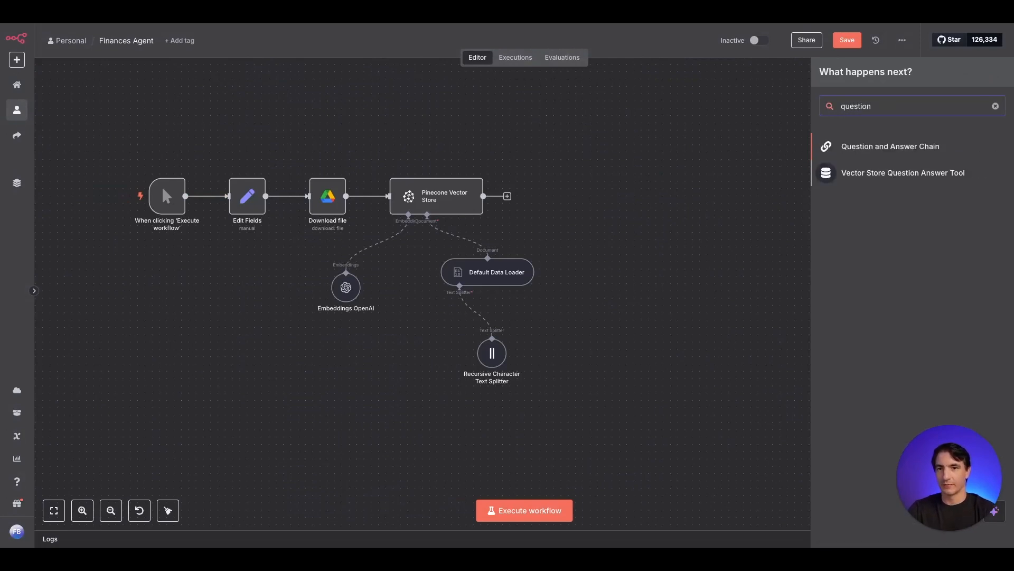
click(848, 153)
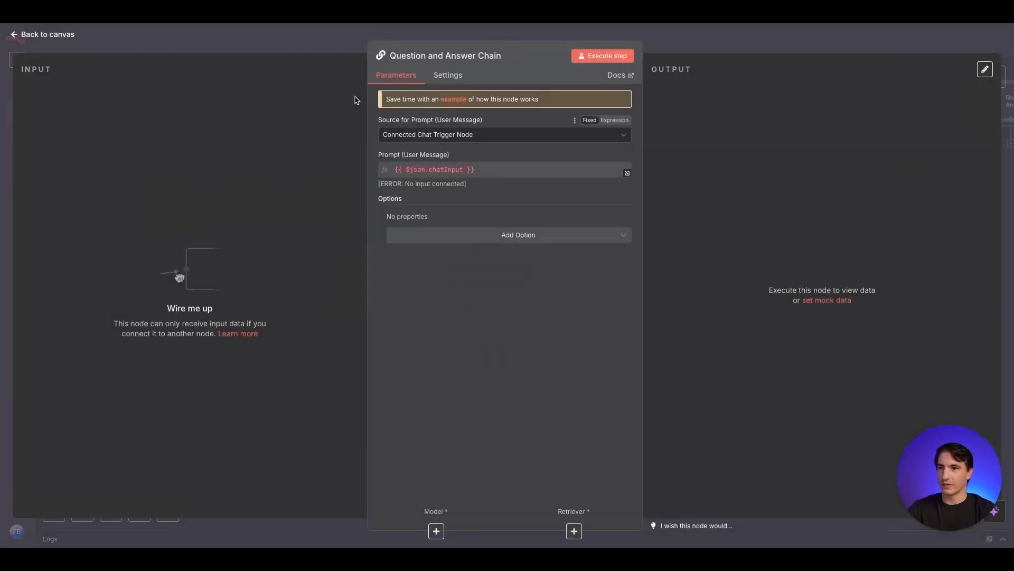
click(326, 49)
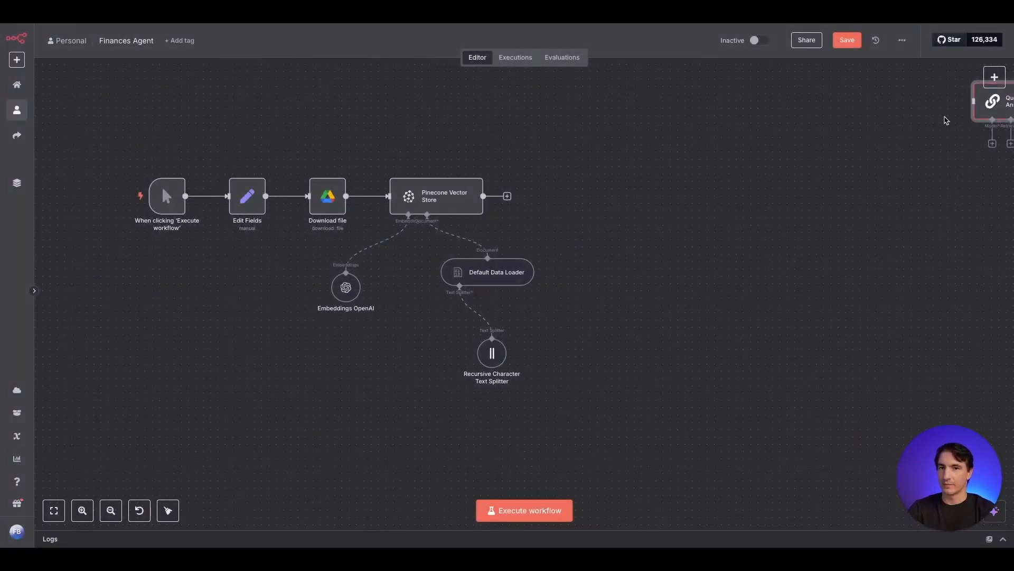
drag(987, 116, 687, 212)
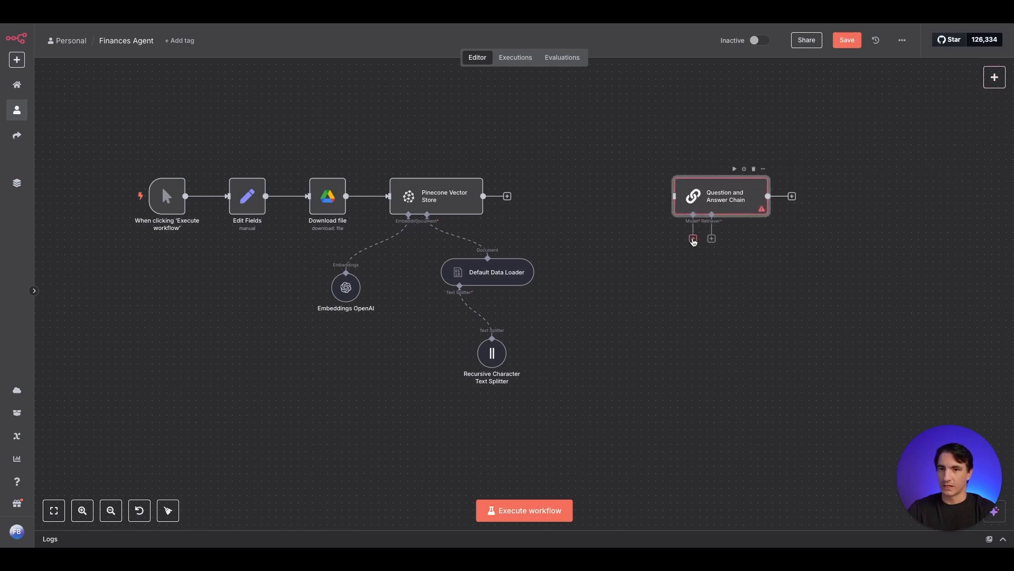
Attach an OpenAI Chat Model to the Question and Answer Chain's Model input and place it below the chain
click(693, 239)
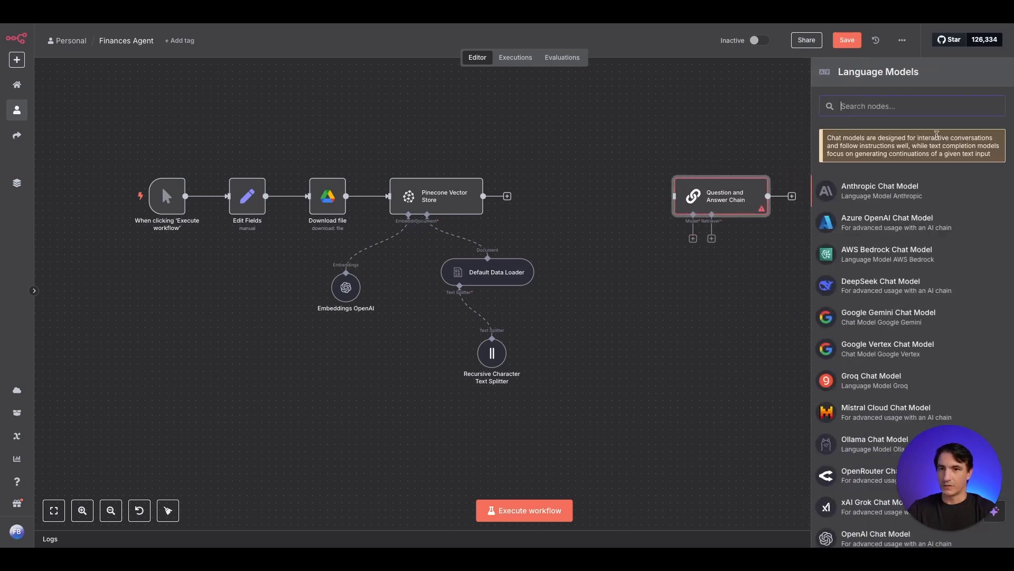
text(open)
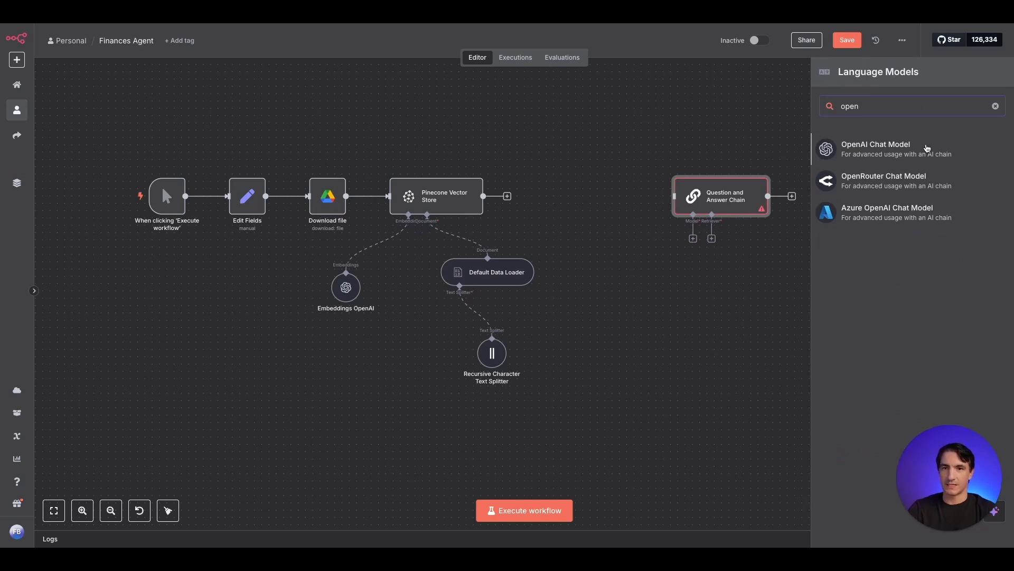
click(910, 158)
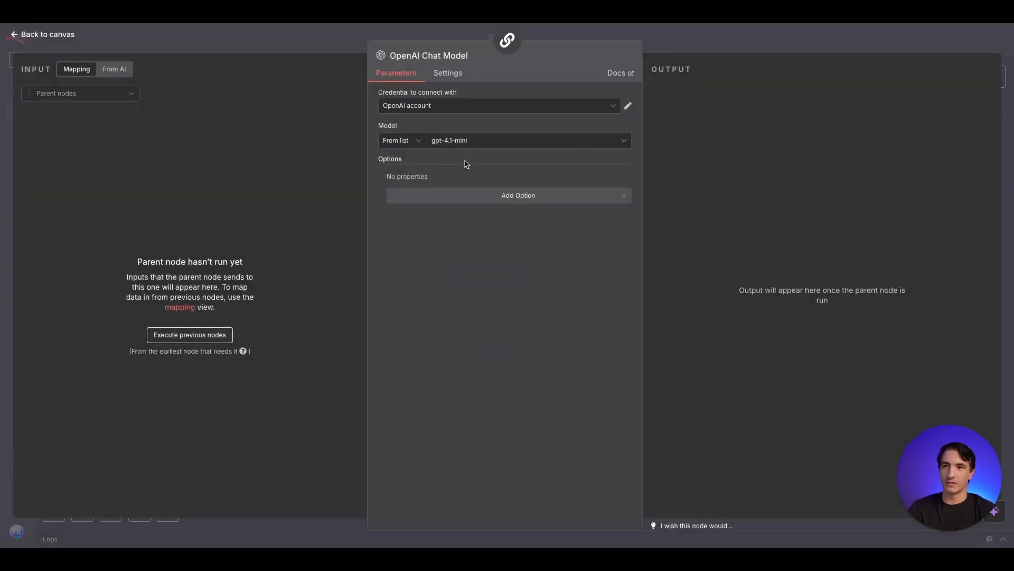
click(344, 45)
drag(698, 276, 638, 273)
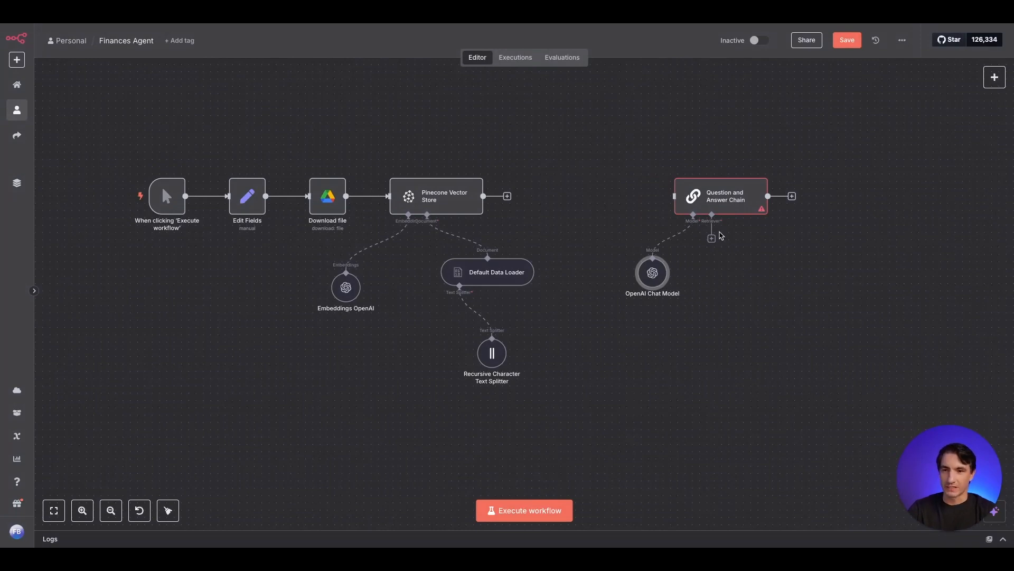
Attach a Vector Store Retriever to the Question and Answer Chain's Retriever input
click(712, 238)
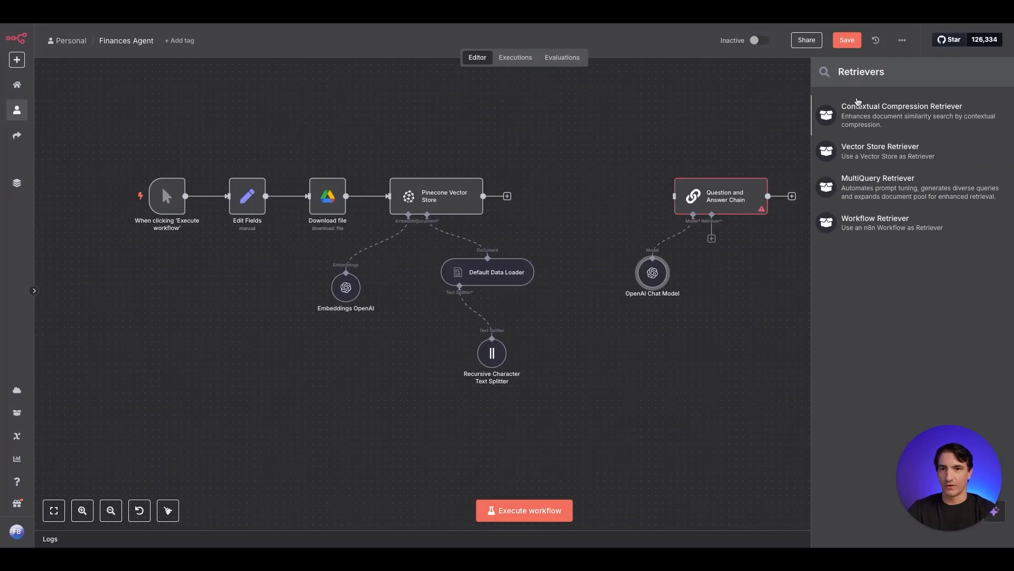
click(867, 151)
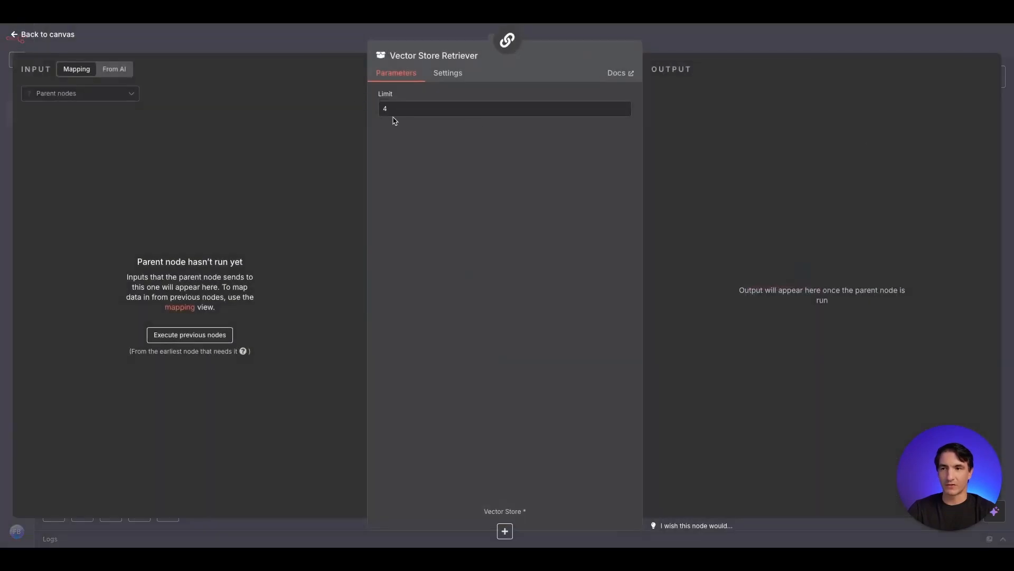
click(326, 52)
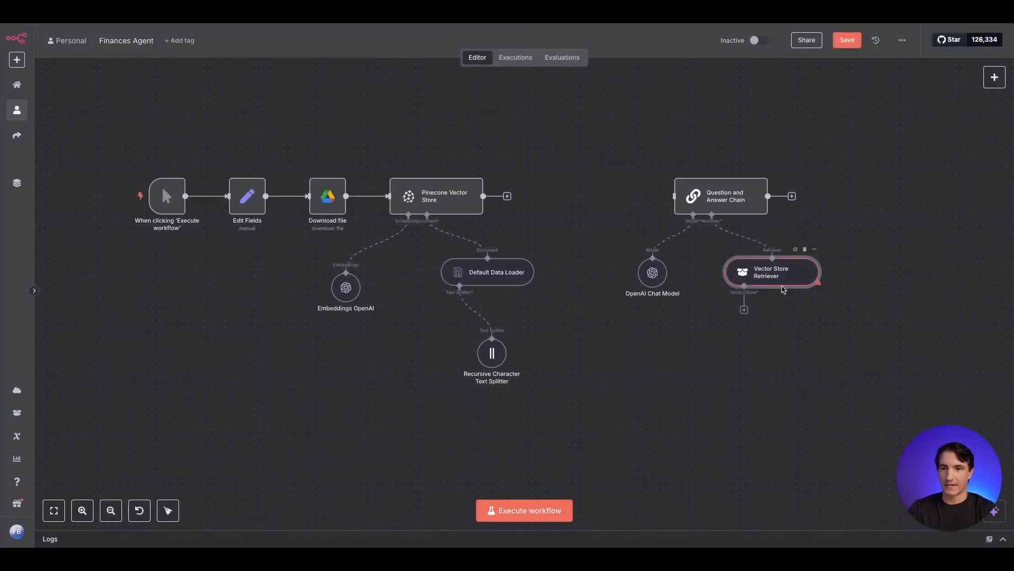
Attach a Pinecone Vector Store using the testindex index to the Vector Store Retriever and place it below the retriever
click(737, 323)
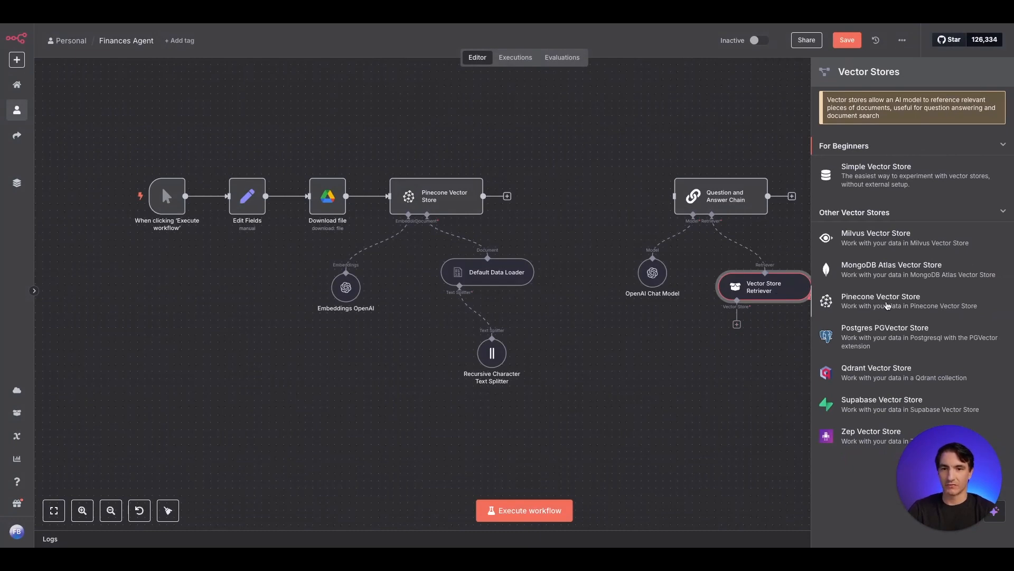
click(885, 303)
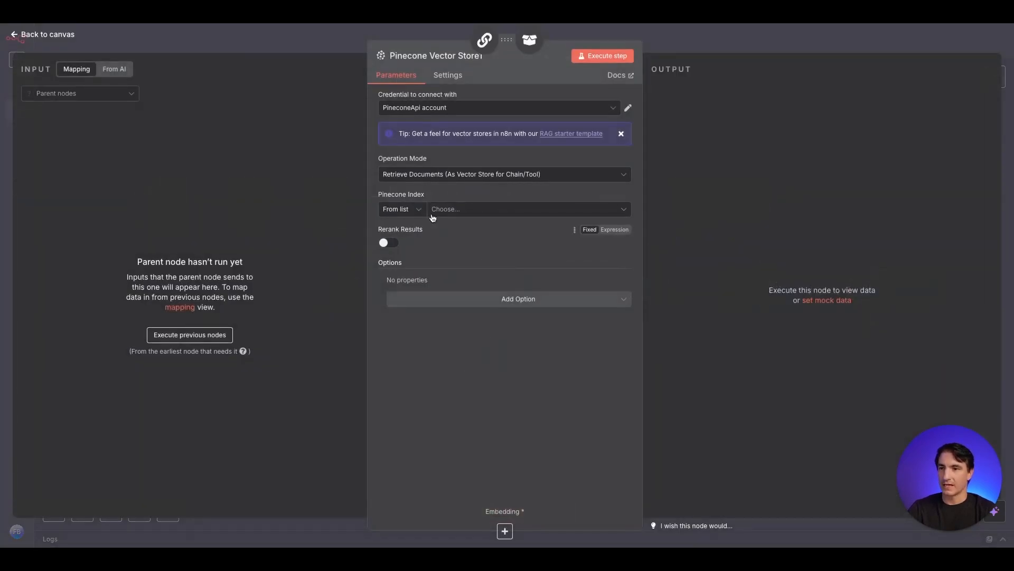
click(502, 213)
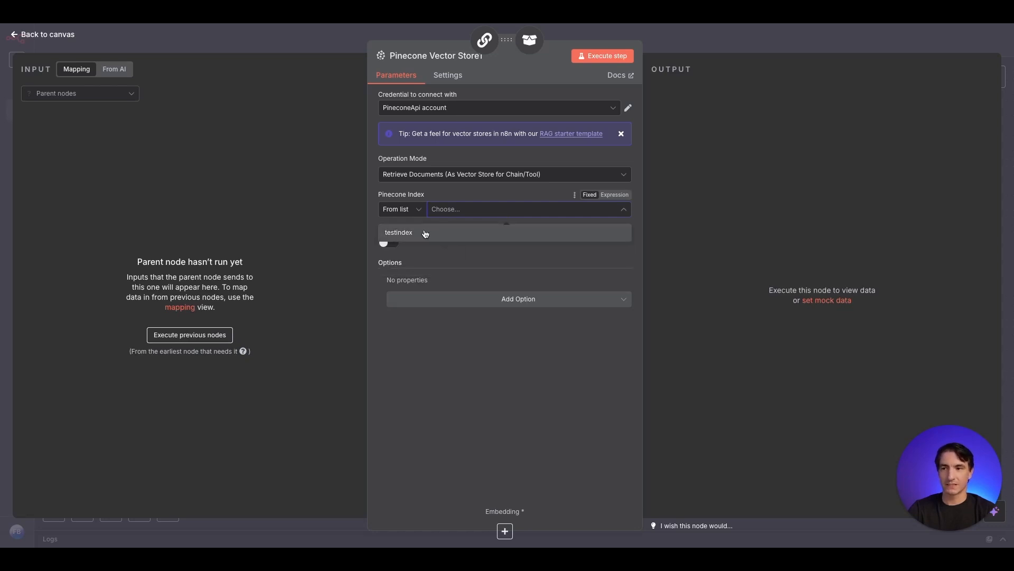
click(426, 232)
mouse_move(426, 233)
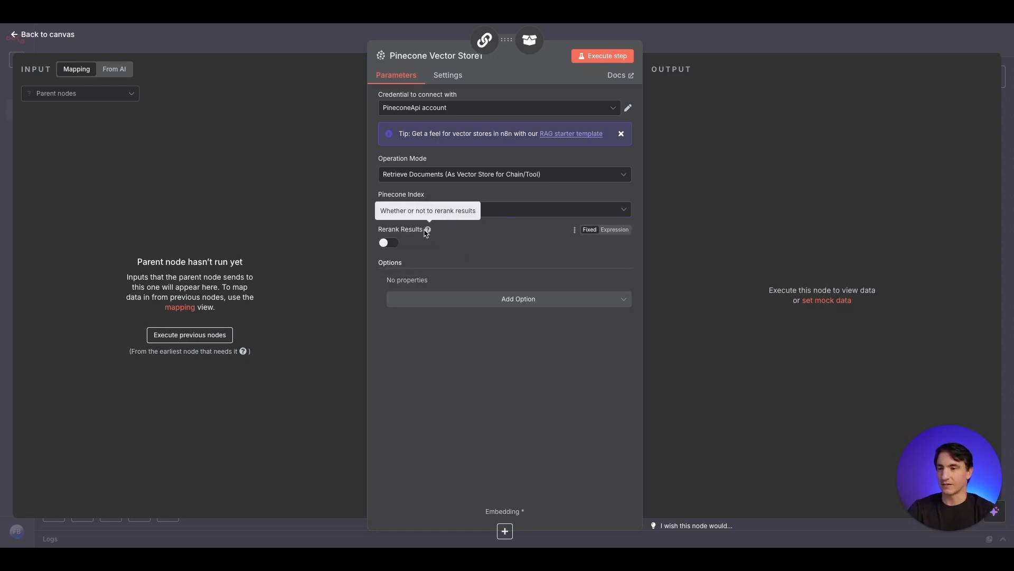
click(295, 47)
drag(924, 288, 714, 356)
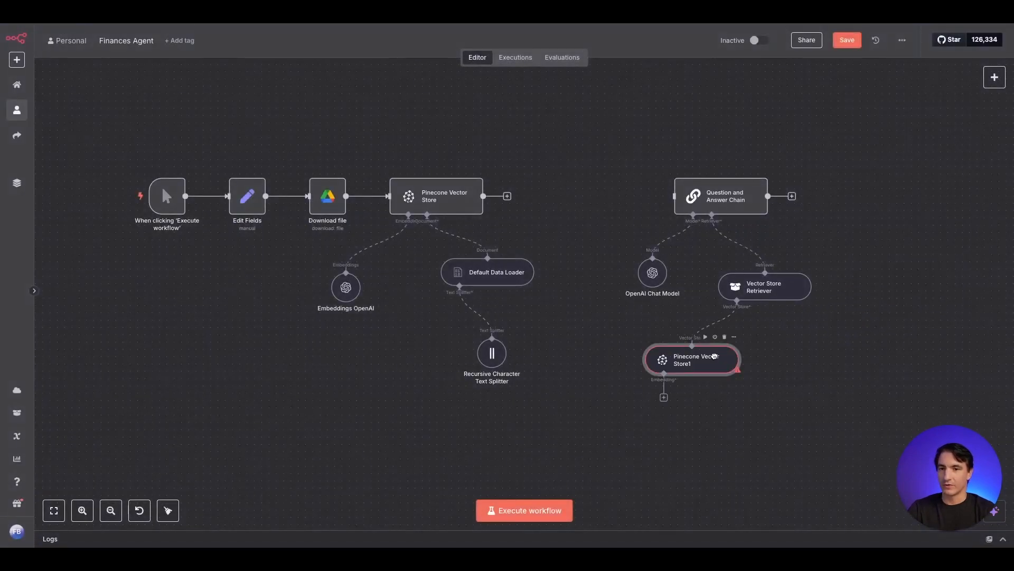
Attach an Embeddings OpenAI node to the retriever's Pinecone Vector Store
click(664, 390)
text(open)
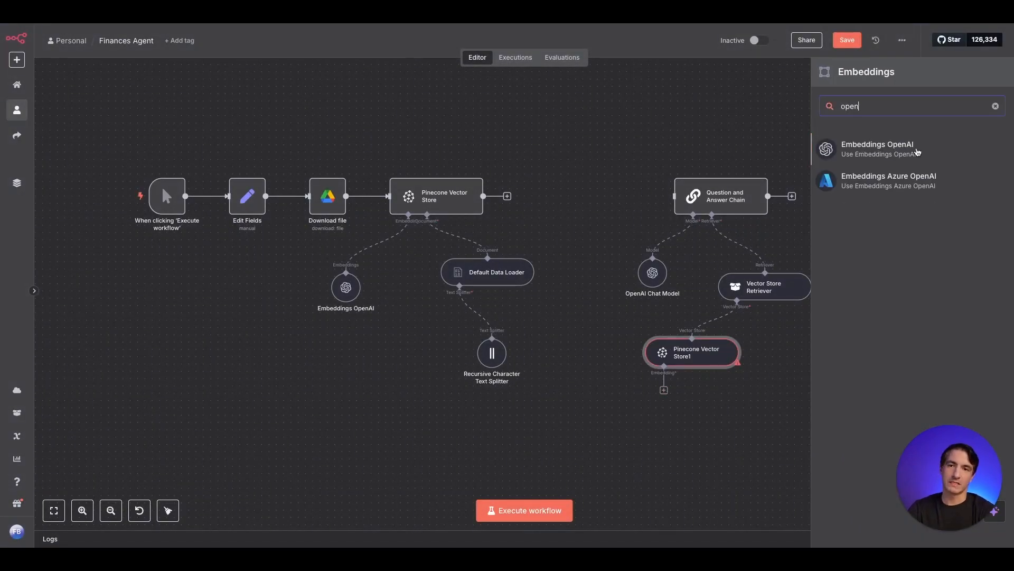
click(898, 148)
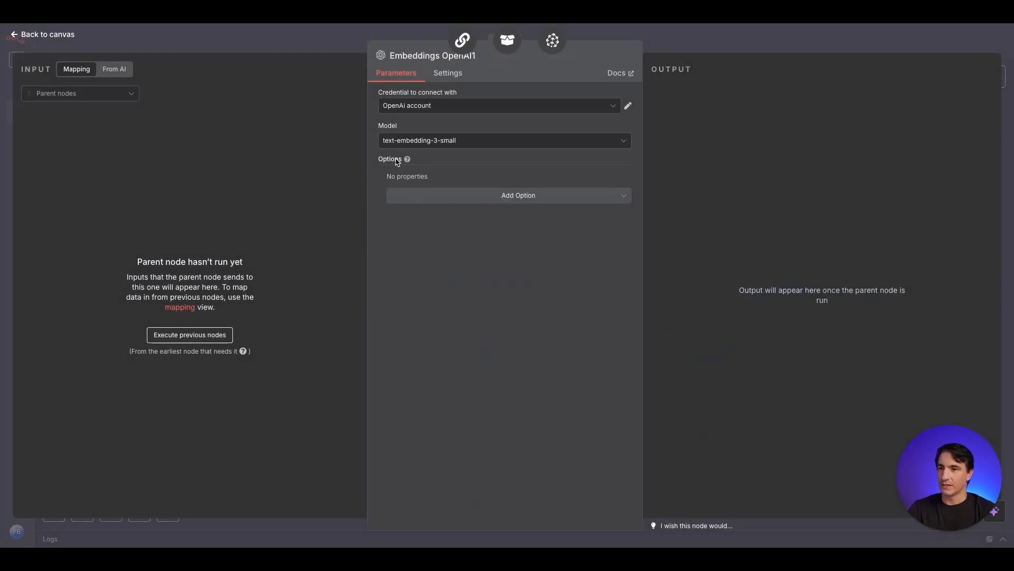
click(334, 41)
Add a Chat Trigger node and connect it in front of the Question and Answer Chain
click(994, 77)
text(cha)
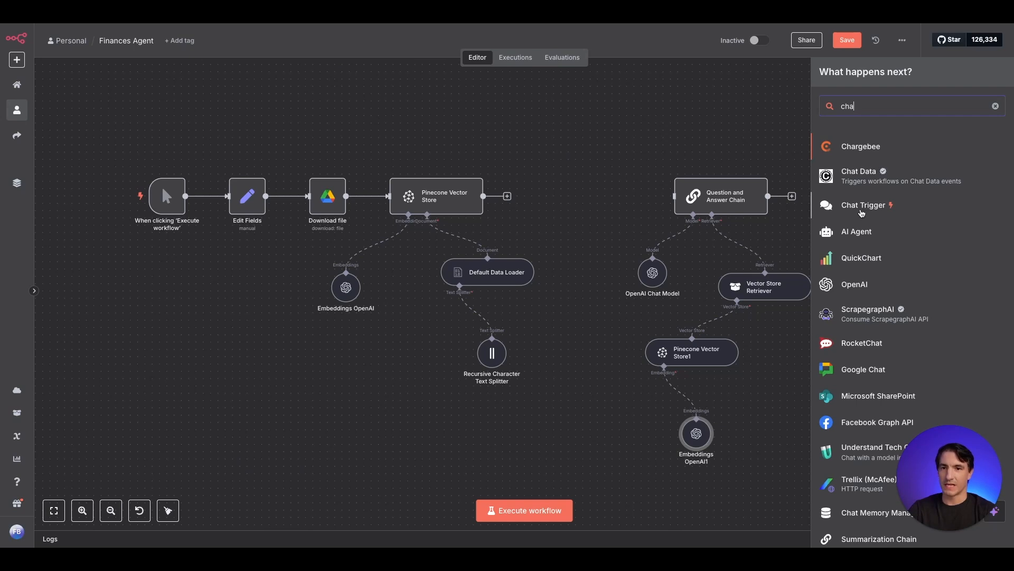
click(859, 210)
click(398, 51)
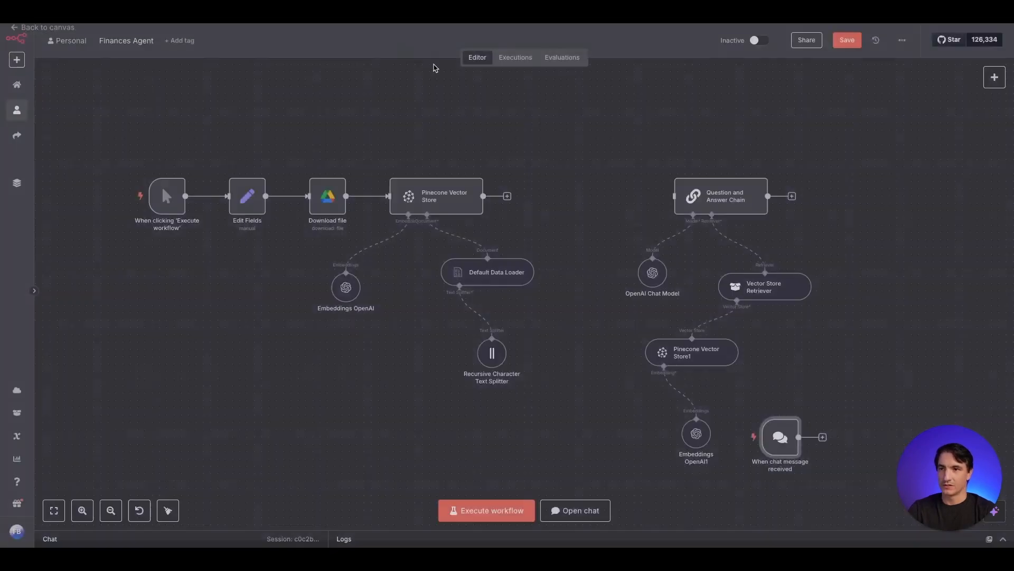
drag(777, 437, 617, 196)
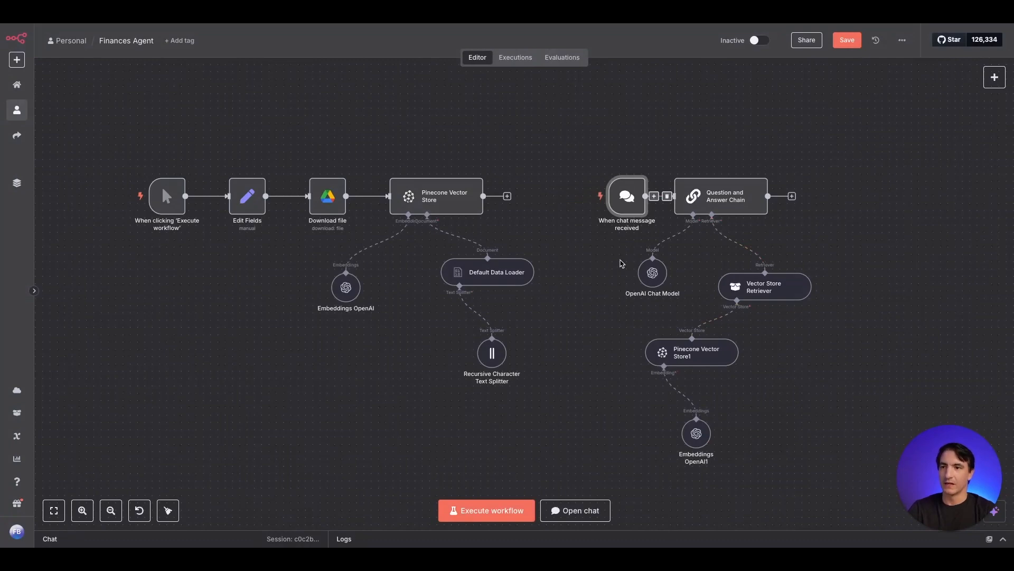
Execute the document-loading branch up to its Pinecone Vector Store node
mouse_move(431, 180)
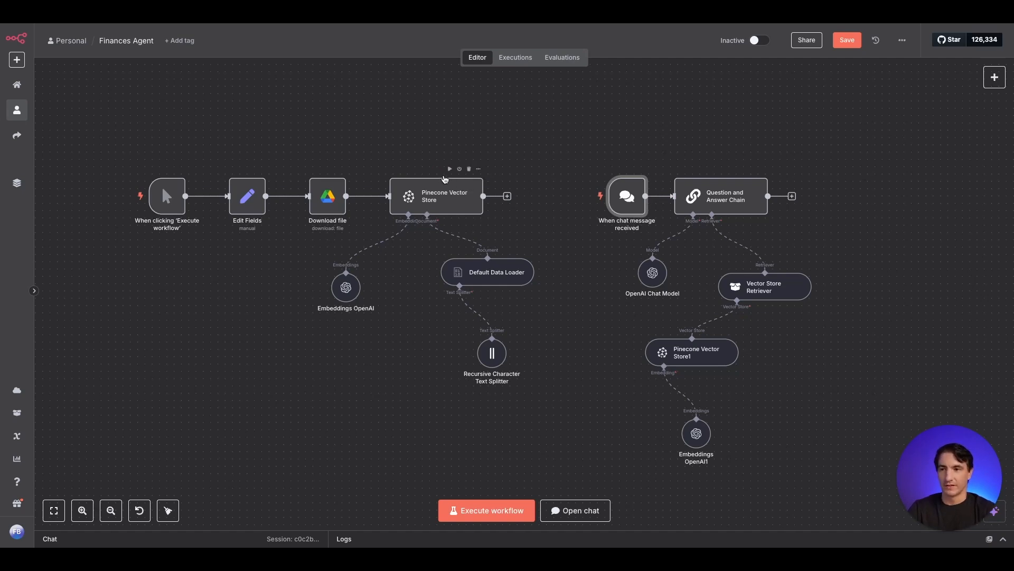
click(458, 181)
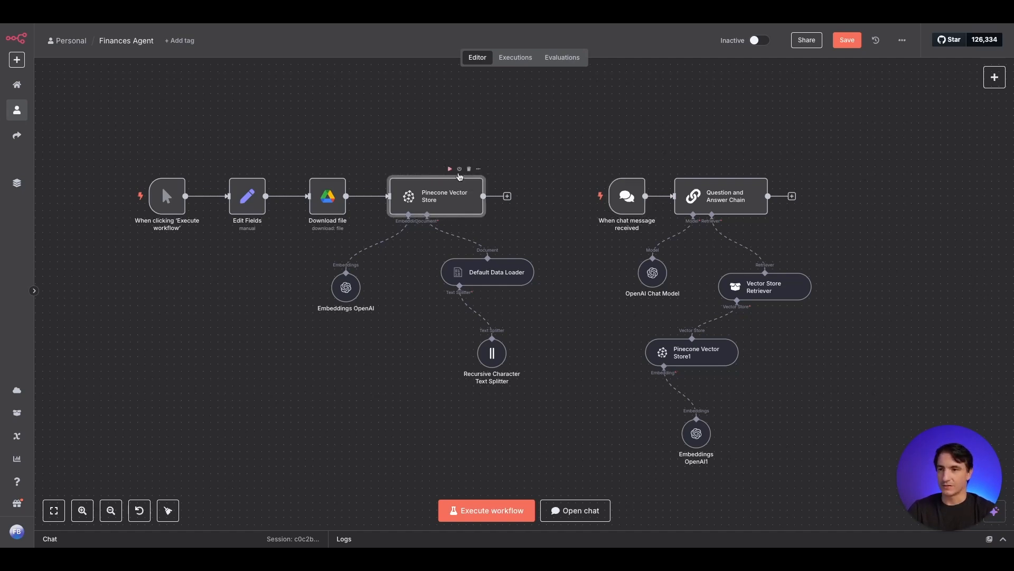
click(450, 169)
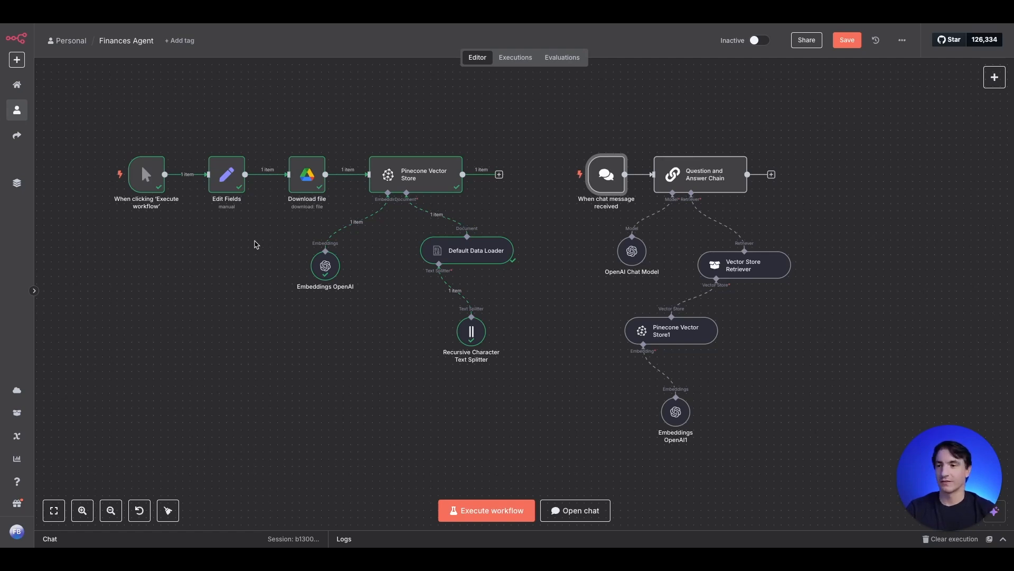
Open the workflow's chat and activate its message field
click(263, 540)
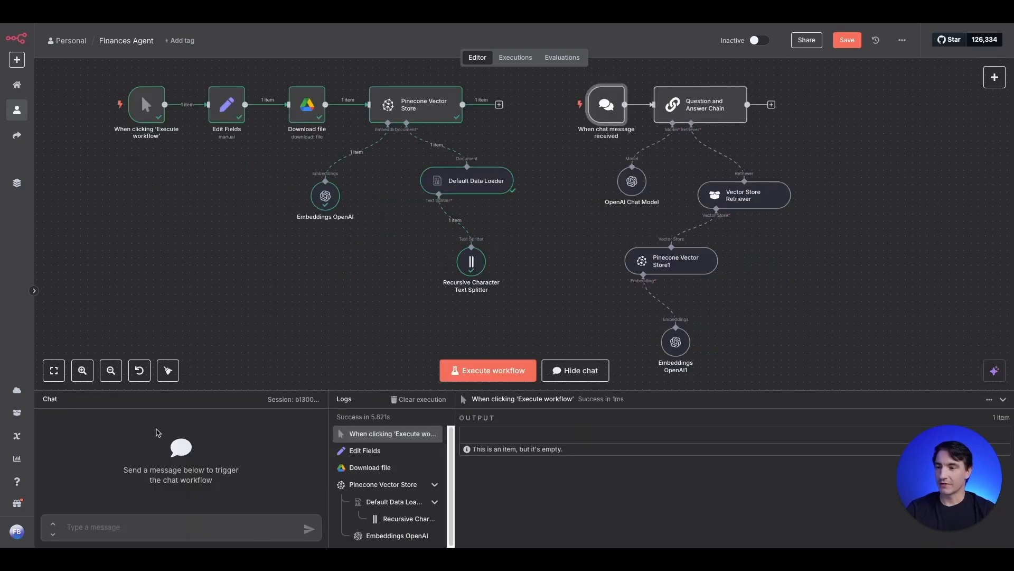
click(162, 520)
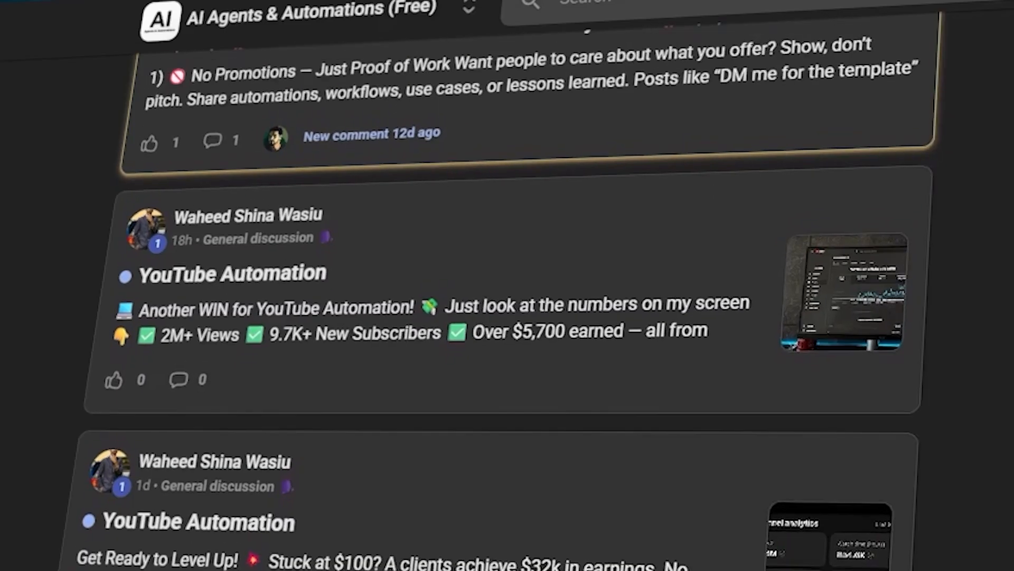
Switch to the AI Agents & Automations community and open the N8N Power-course in its classroom
scroll(507, 296, up, 2)
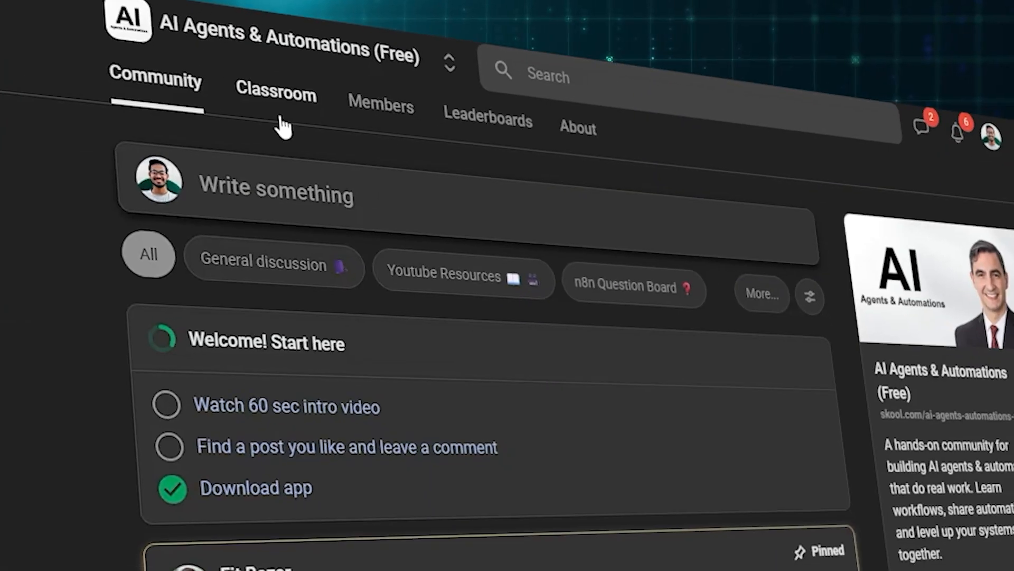
click(279, 114)
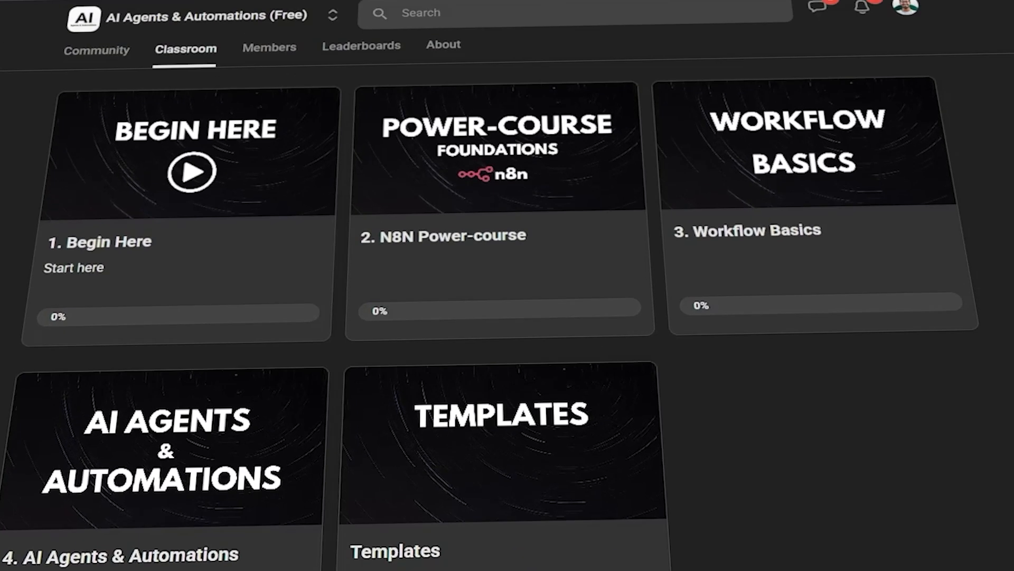
click(528, 185)
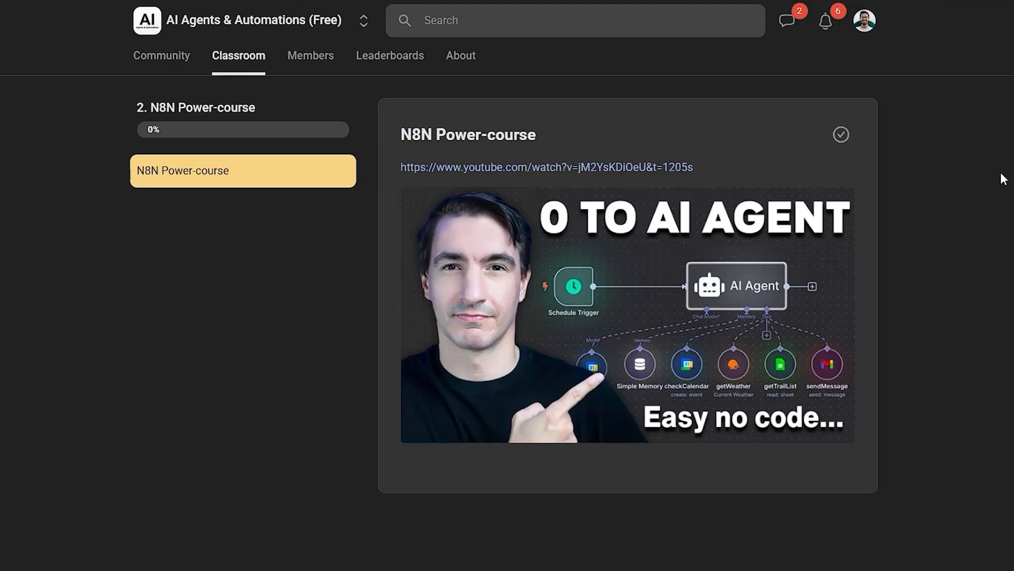